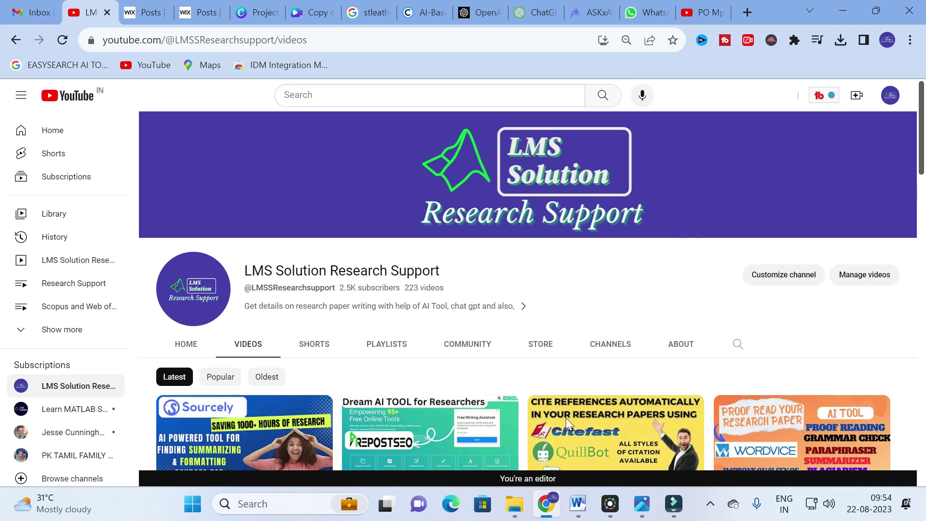
- View the online workshop poster image 1.png, then return to the browser
mouse_move(645, 517)
click(655, 425)
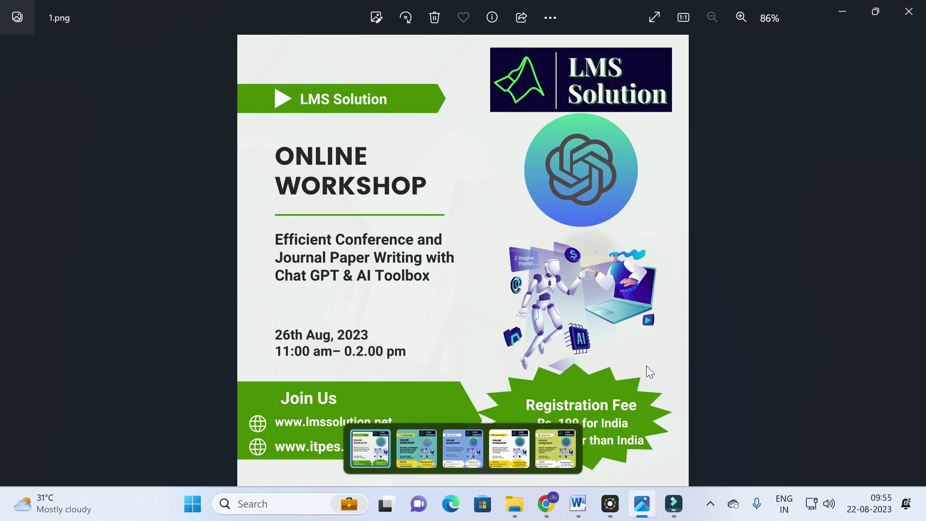
click(849, 3)
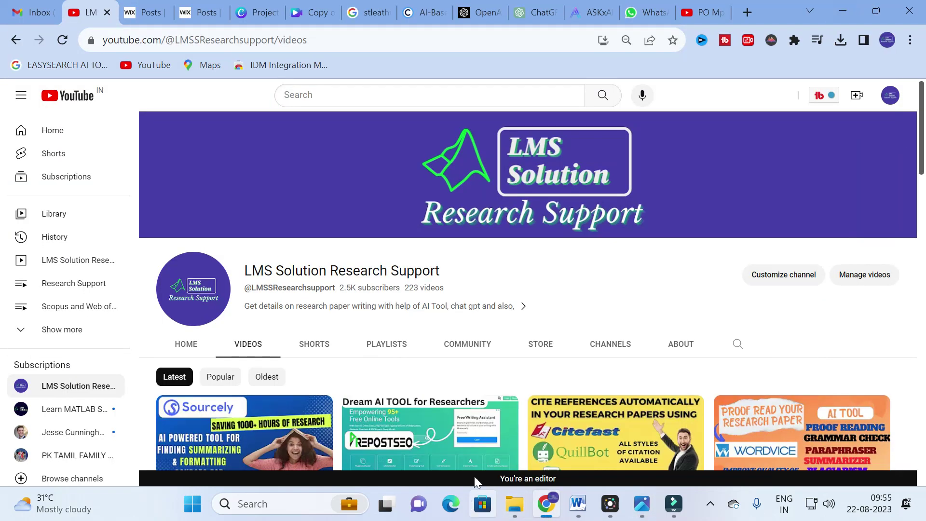
- Open the Stealth Writer website from the existing Google search results for "stleathwriter"
click(365, 4)
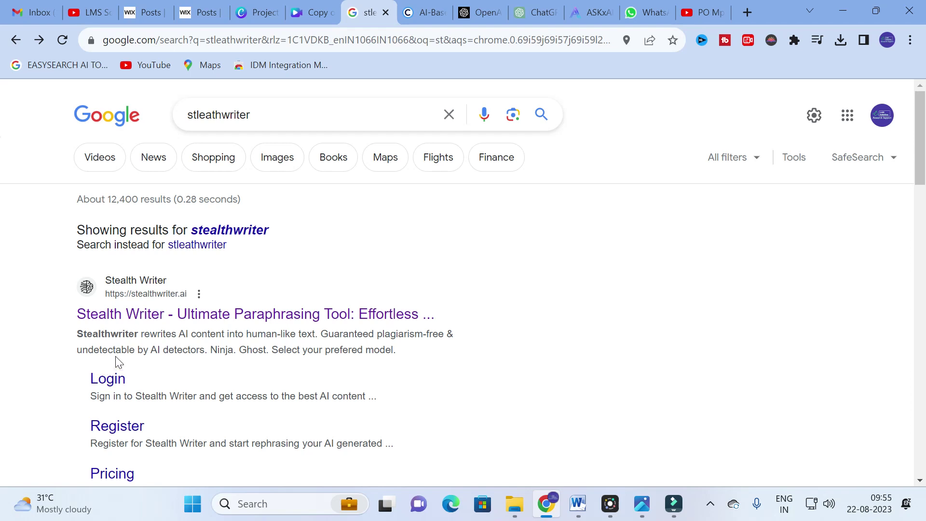
click(264, 312)
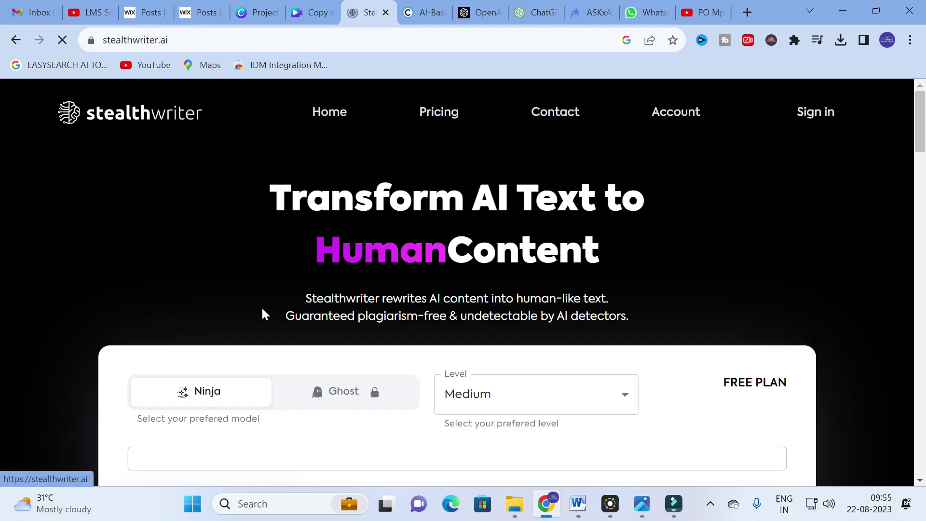
scroll(518, 128, down, 3)
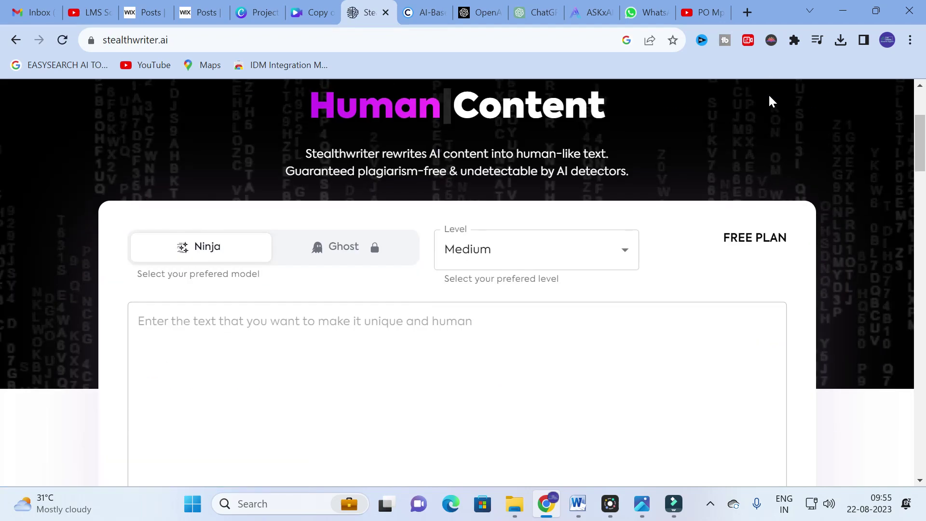
- Sign in to StealthWriter using the Google account
scroll(791, 106, up, 3)
click(809, 120)
scroll(809, 120, down, 4)
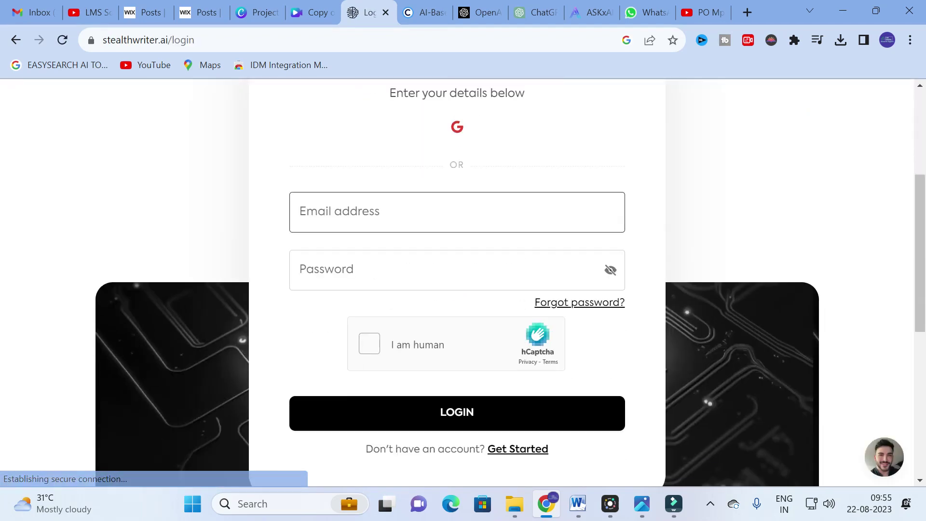
click(457, 129)
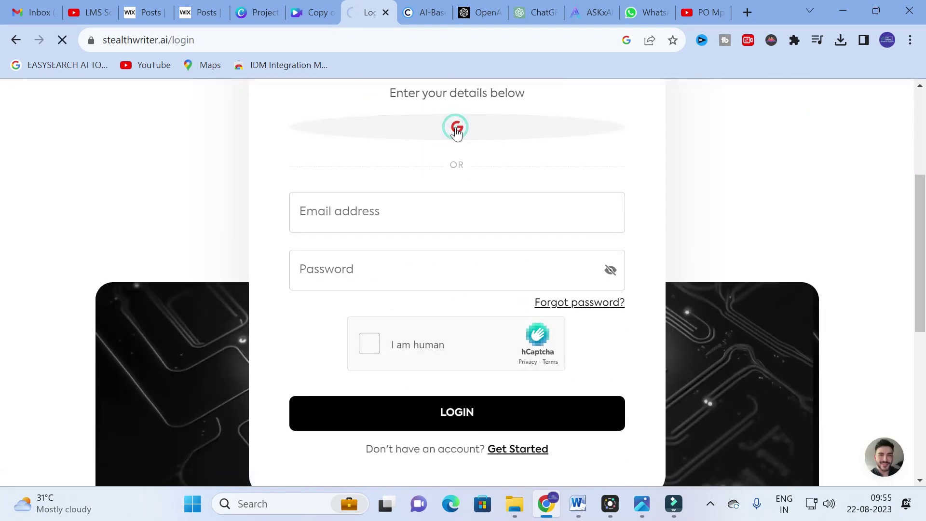
click(359, 279)
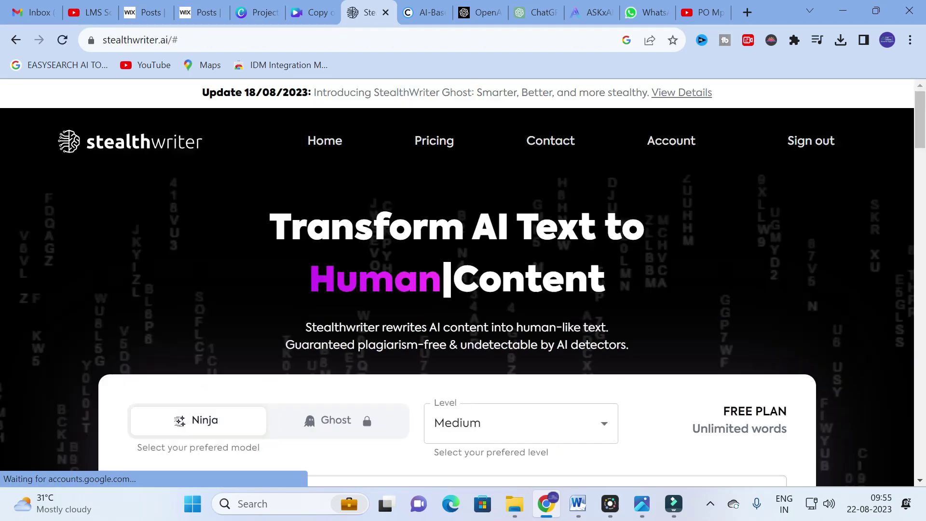
- Examine StealthWriter's Ninja and Ghost models, the available rewriting levels and the free plan's word allowance
scroll(249, 195, down, 4)
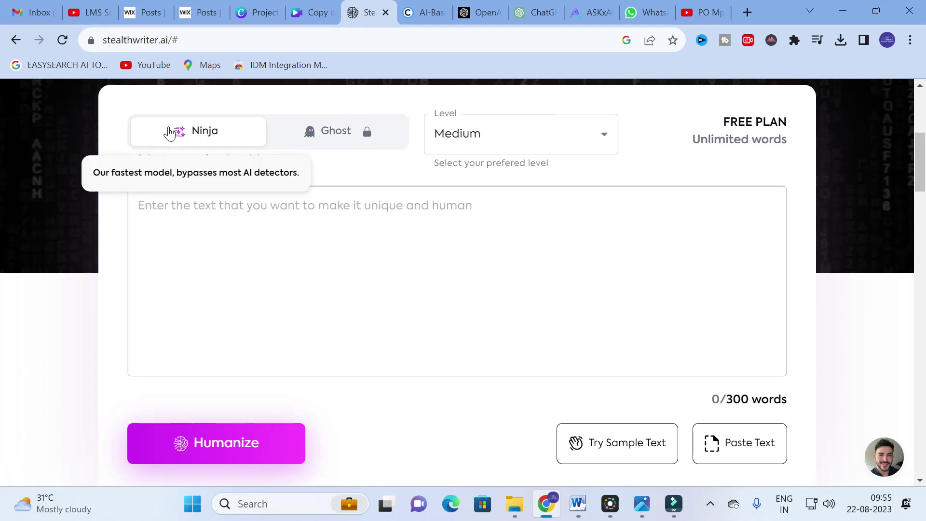
mouse_move(395, 140)
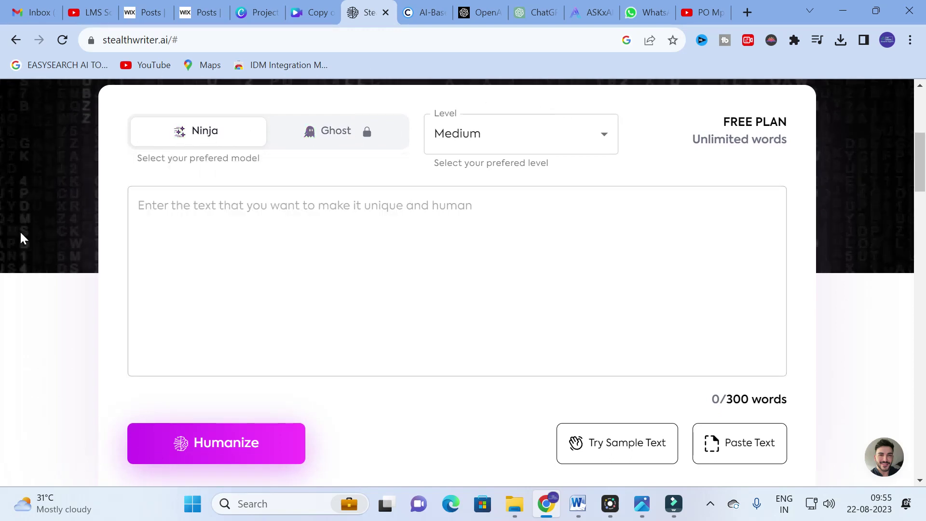
click(505, 132)
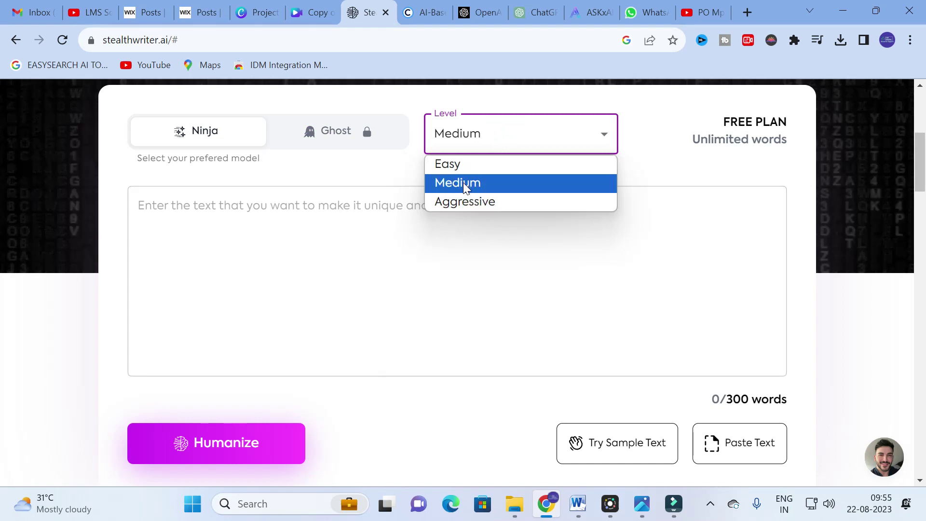
click(653, 172)
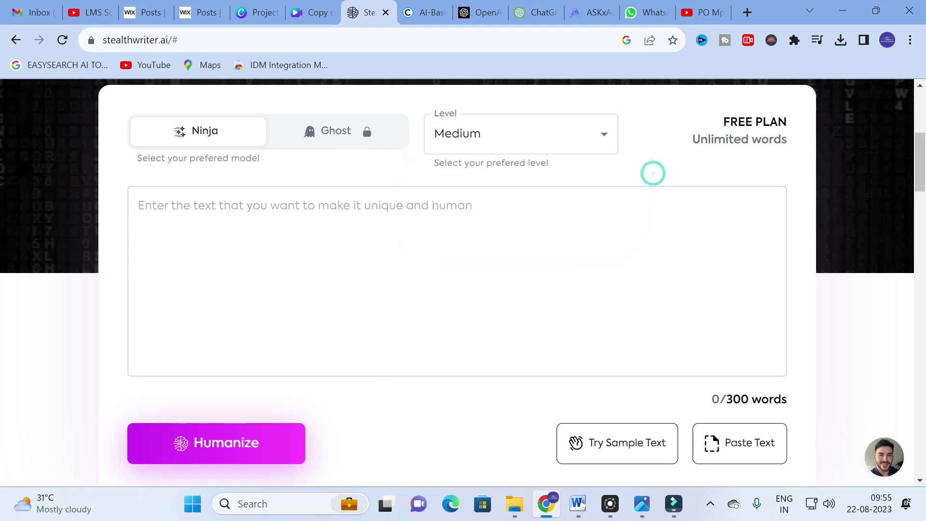
drag(720, 120, 760, 163)
click(758, 161)
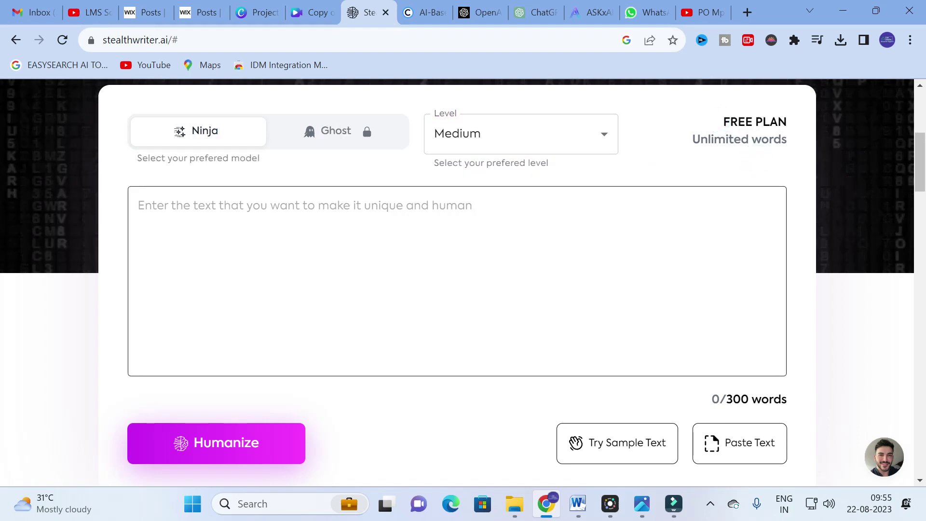
scroll(458, 283, up, 6)
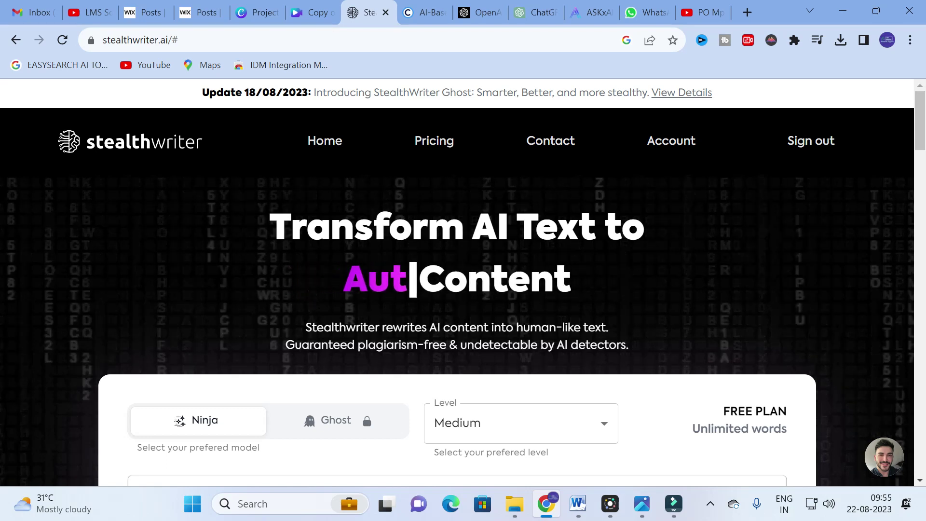
scroll(359, 232, down, 2)
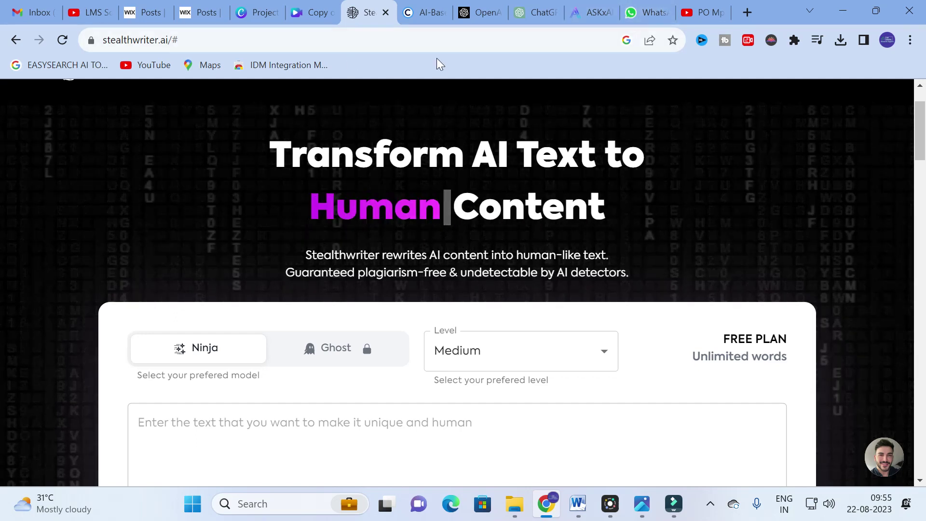
- Copy the Introduction paragraph of the P&O MPPT article from the ChatGPT conversation
click(532, 8)
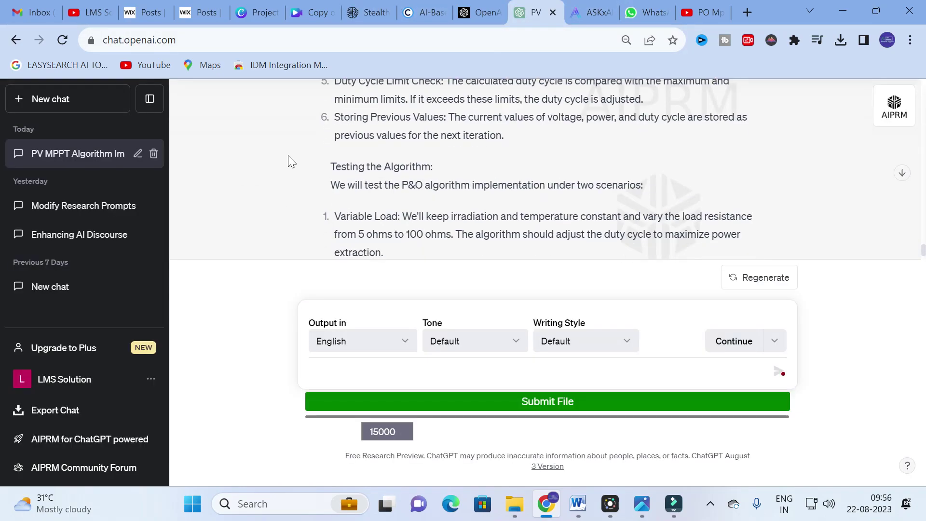
scroll(285, 156, down, 5)
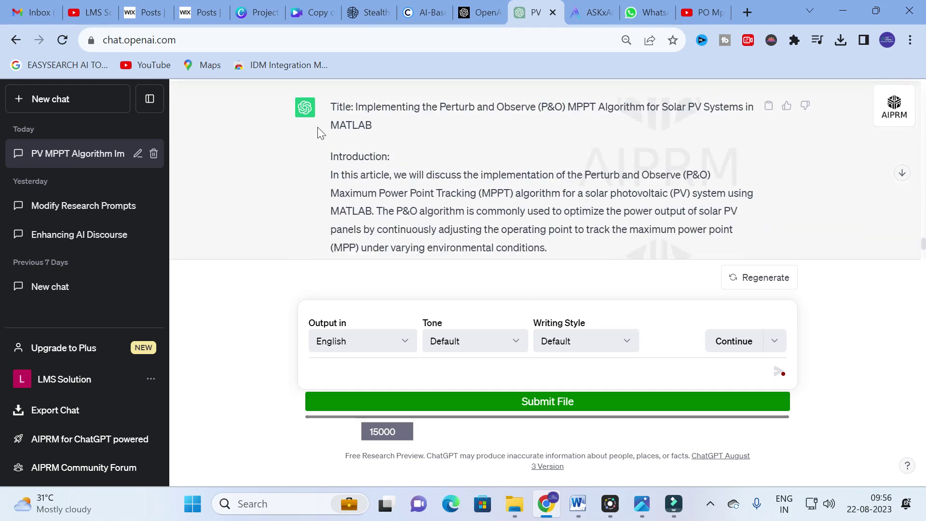
scroll(326, 145, down, 1)
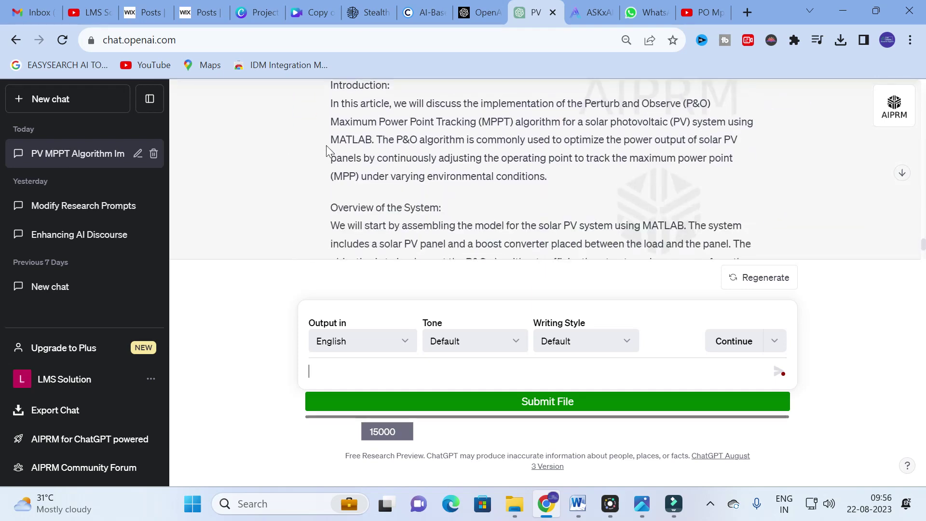
scroll(326, 149, up, 1)
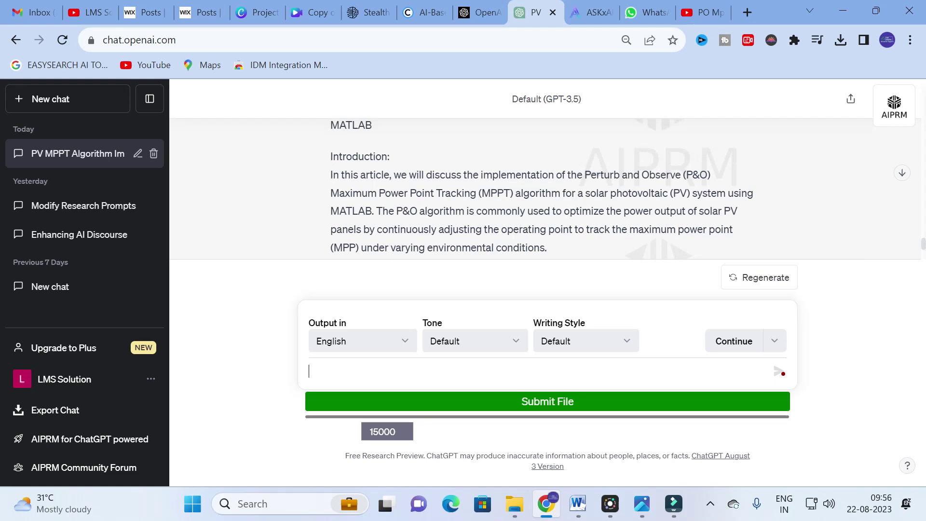
scroll(332, 182, down, 1)
scroll(332, 182, up, 1)
drag(330, 177, 562, 243)
key(ctrl+c)
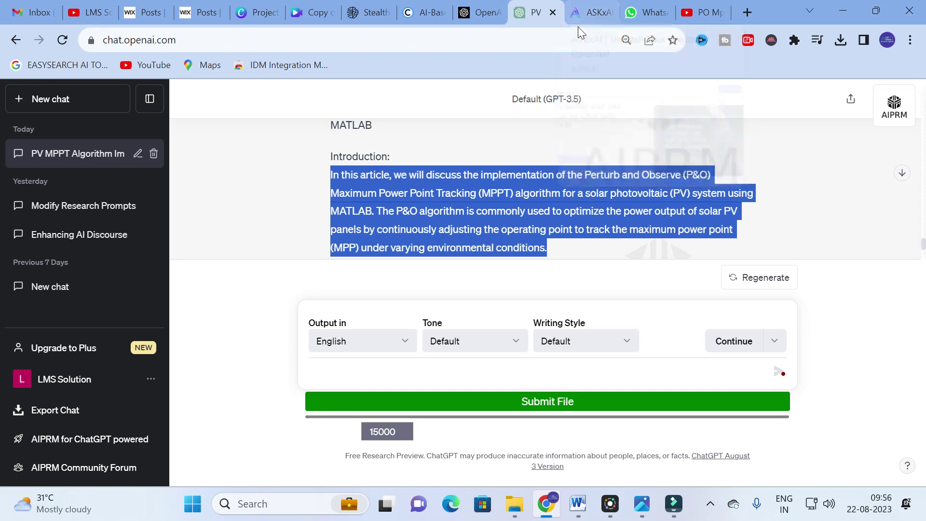
- Paste the copied introduction into Copyleaks' AI Content Detector and check it with the Basic model
click(419, 12)
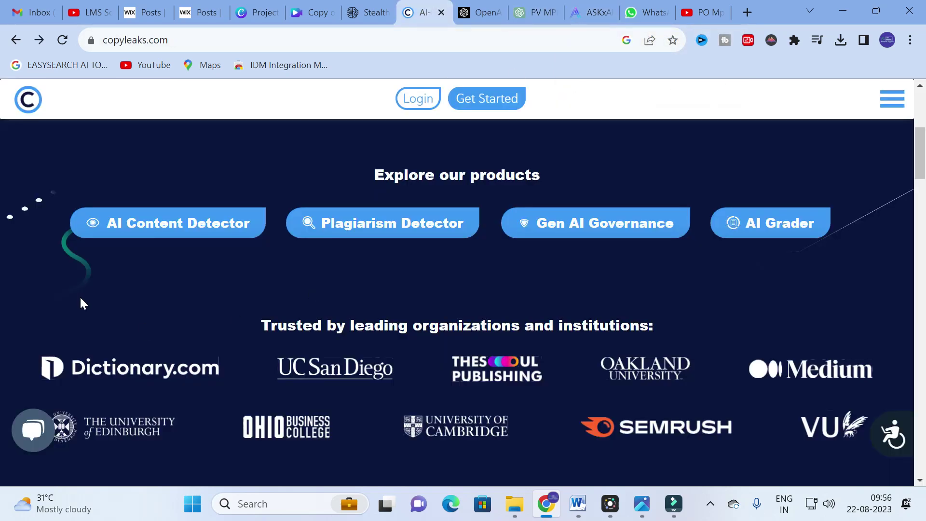
click(128, 223)
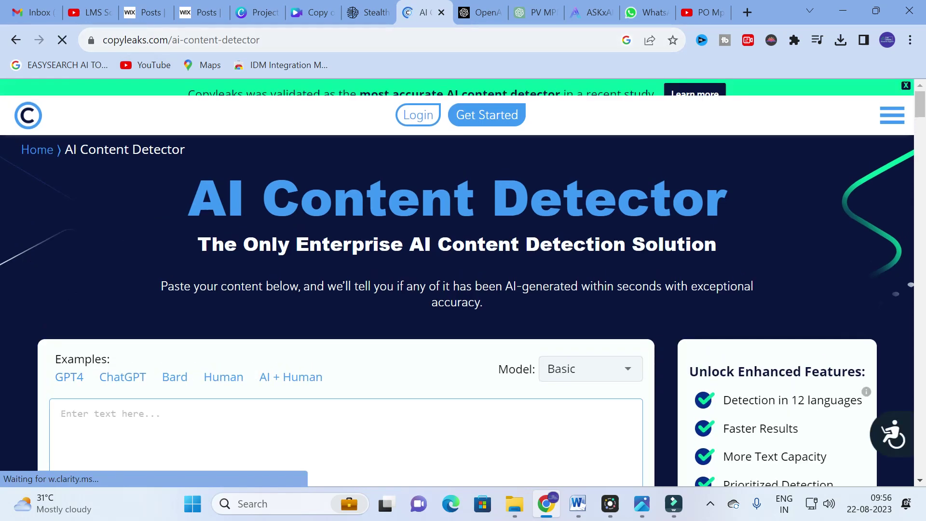
scroll(457, 289, down, 3)
click(108, 289)
key(ctrl+v)
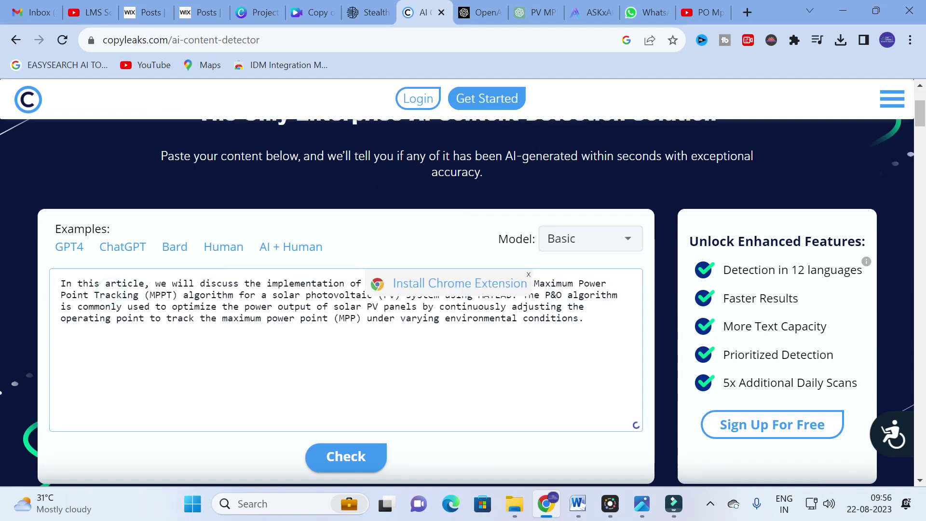
click(330, 462)
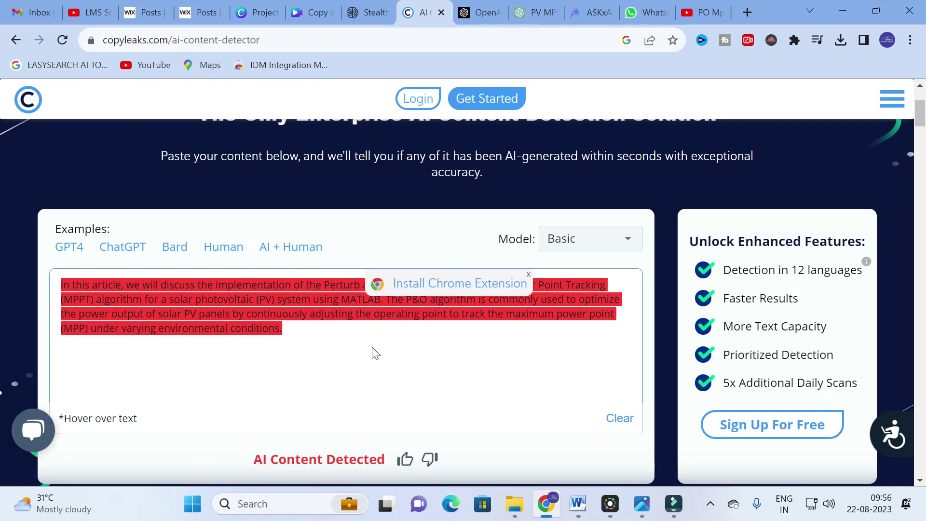
- Give the Copyleaks detection result a positive rating and clear the checked text
scroll(347, 357, down, 3)
scroll(340, 323, up, 1)
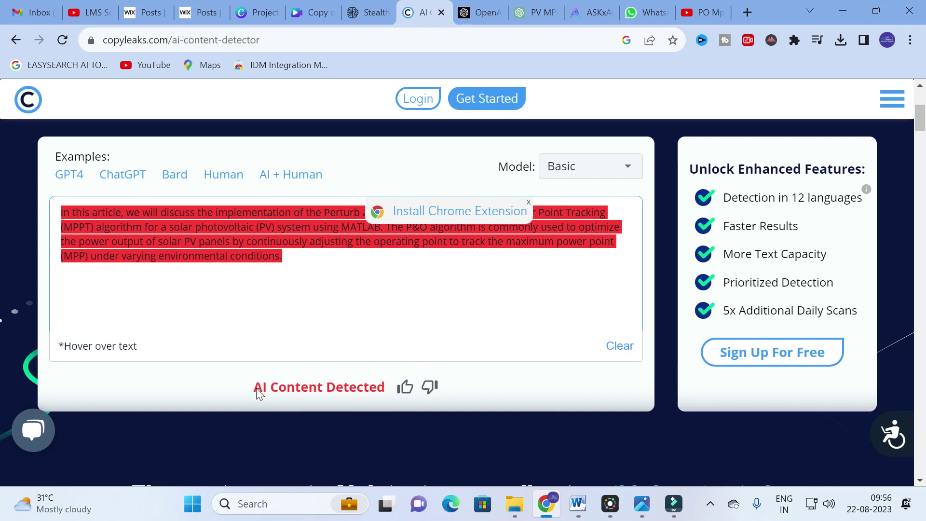
click(405, 389)
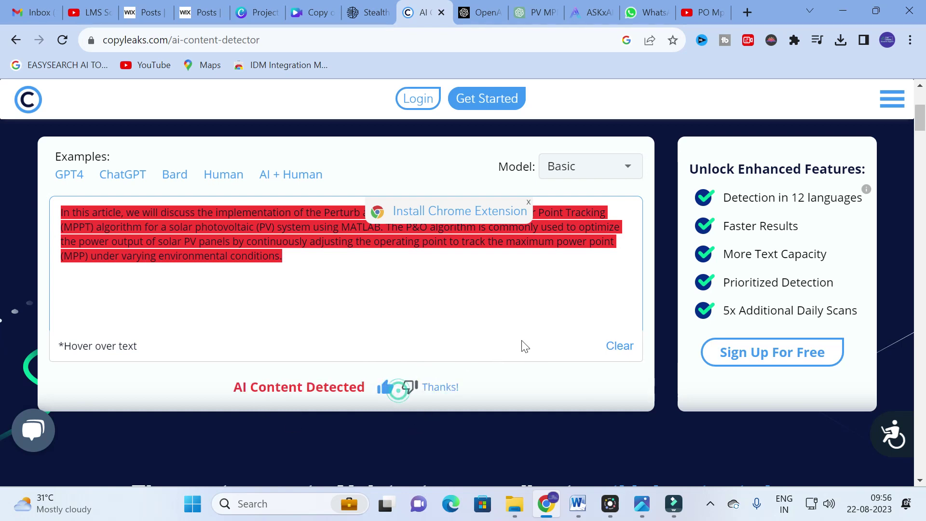
click(620, 346)
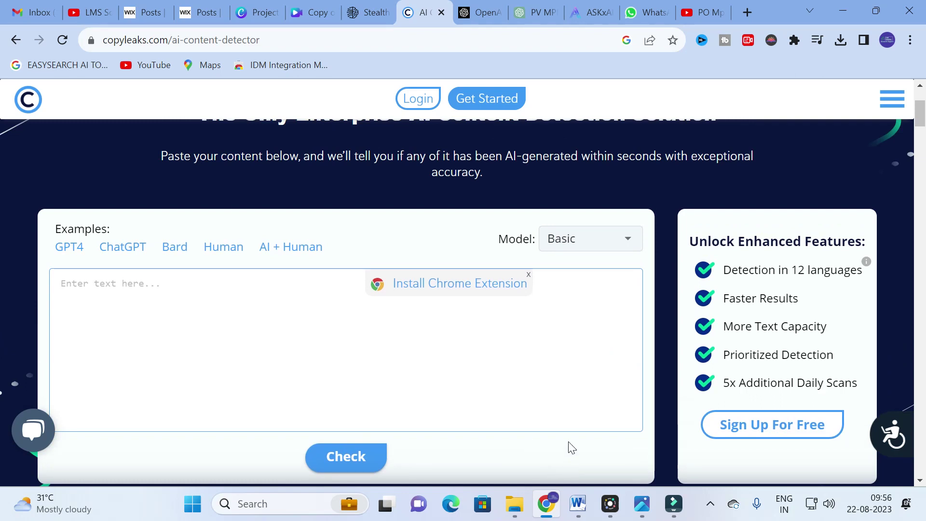
- Paste the copied introduction into StealthWriter's input text box and highlight the AI-detection note for it
click(372, 6)
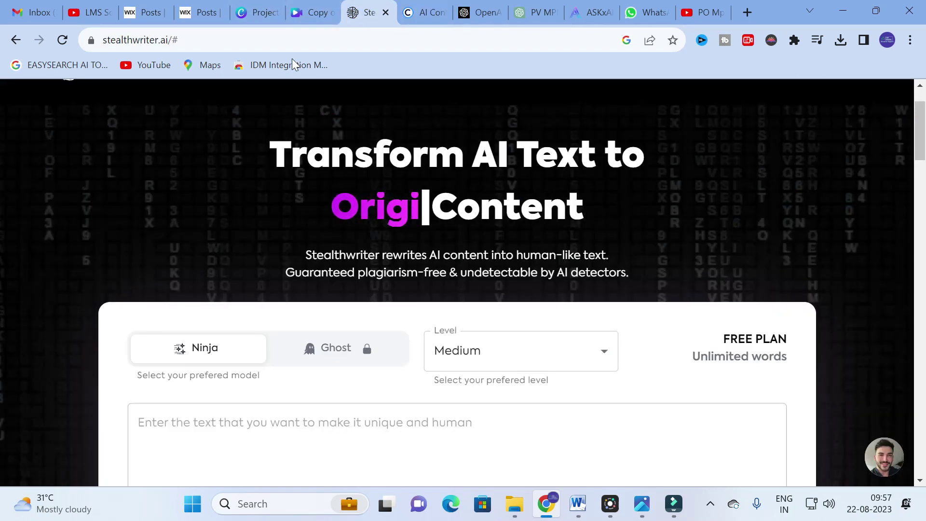
scroll(245, 261, down, 3)
click(245, 262)
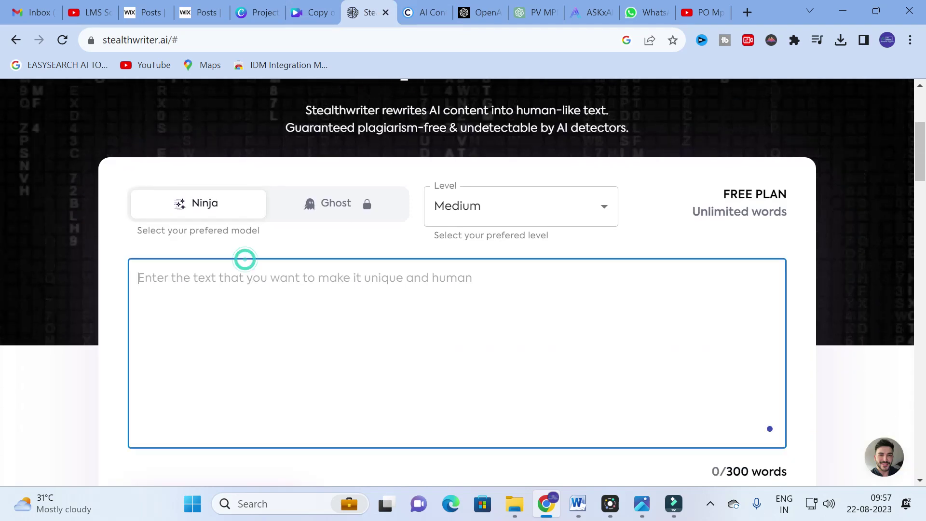
key(ctrl+v)
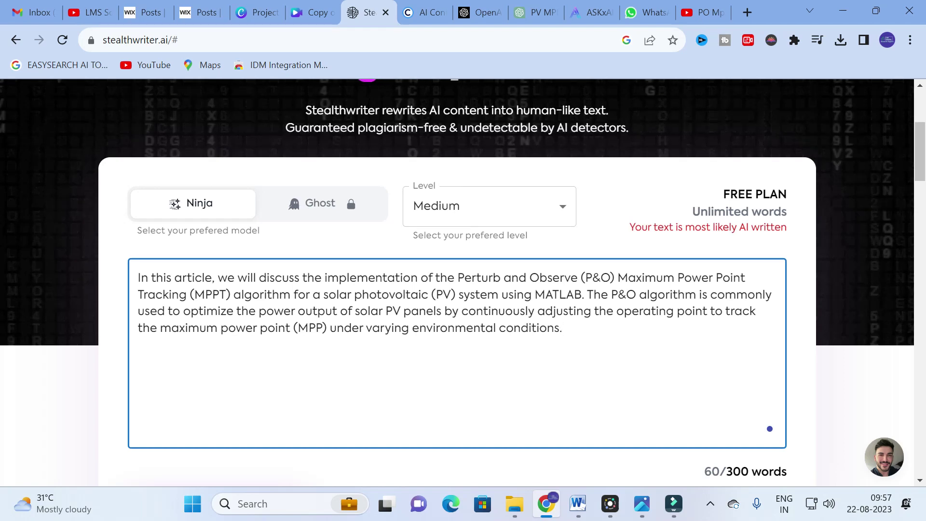
scroll(556, 391, down, 1)
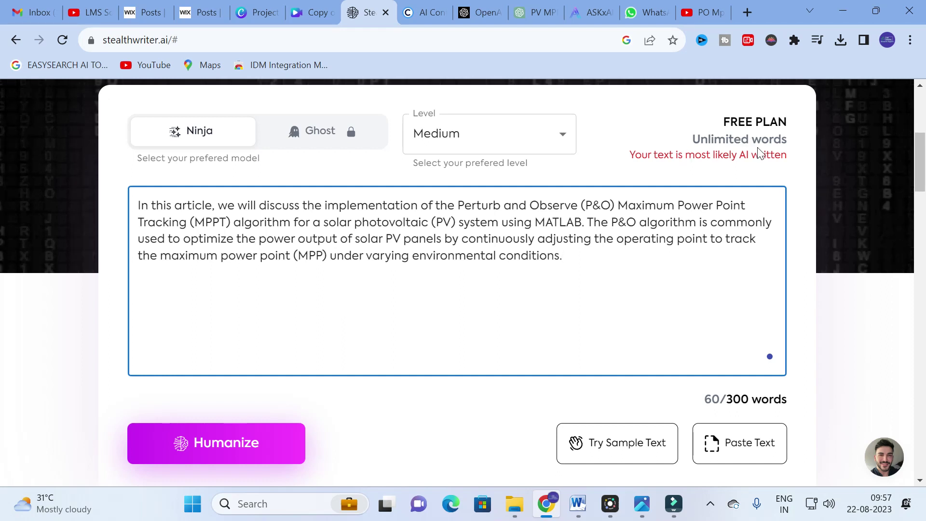
drag(635, 155, 806, 171)
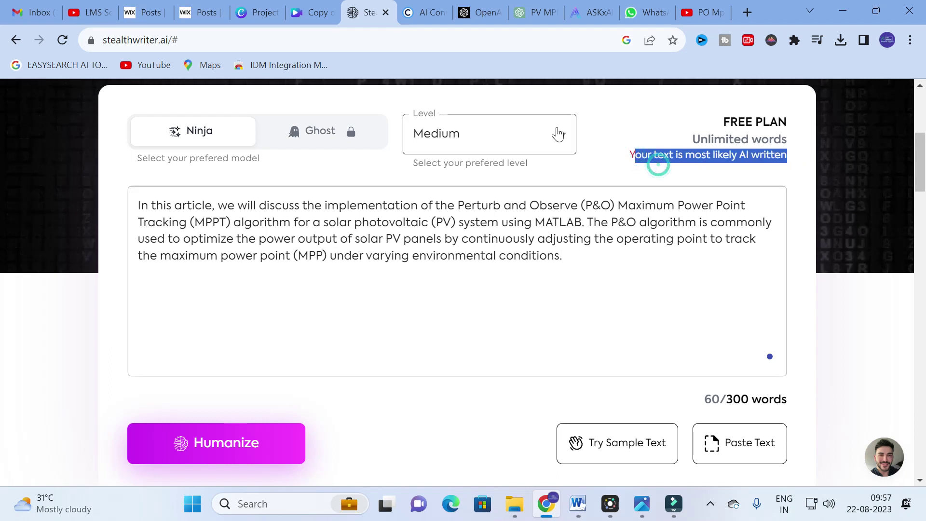
- Choose the Medium level and humanize the pasted introduction with the Ninja model
click(560, 139)
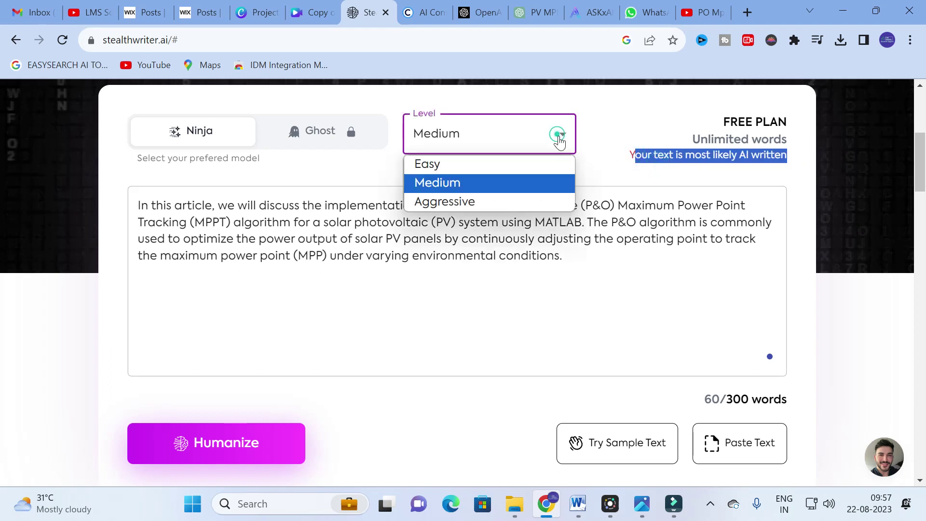
click(441, 183)
scroll(205, 276, down, 3)
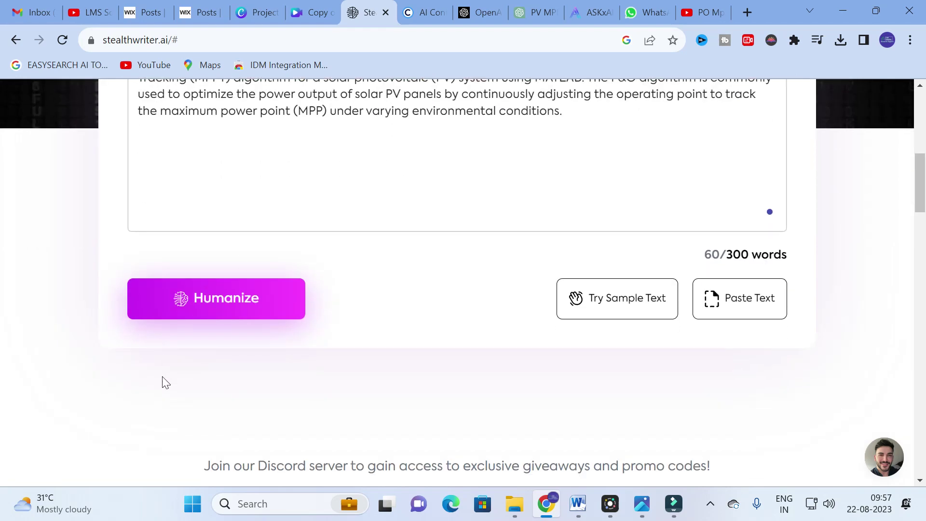
scroll(190, 368, up, 3)
click(217, 372)
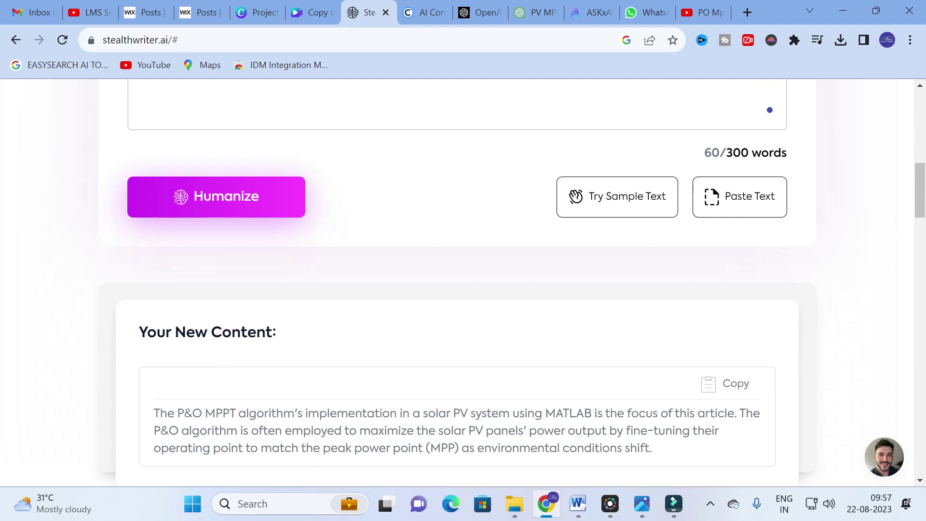
- Compare the original introduction in StealthWriter's input box with the rewritten version under Your New Content
scroll(428, 412, down, 3)
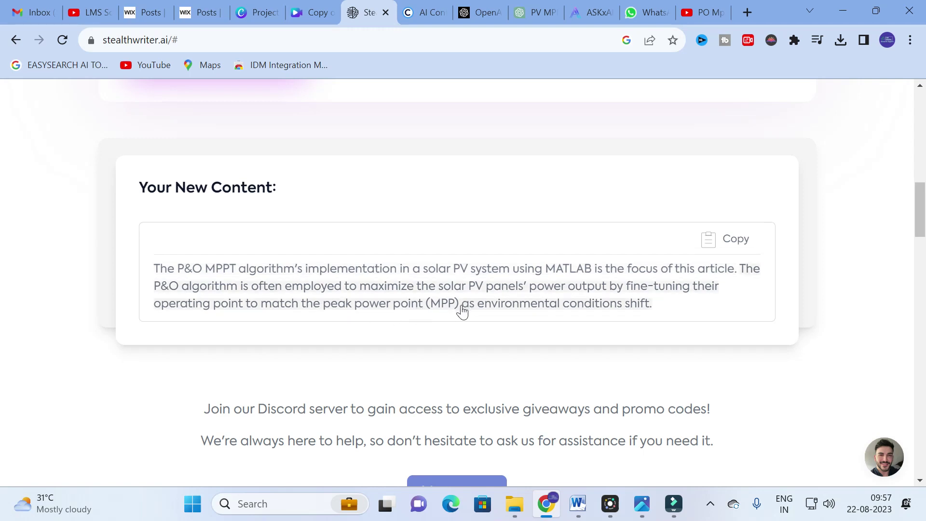
scroll(443, 333, up, 7)
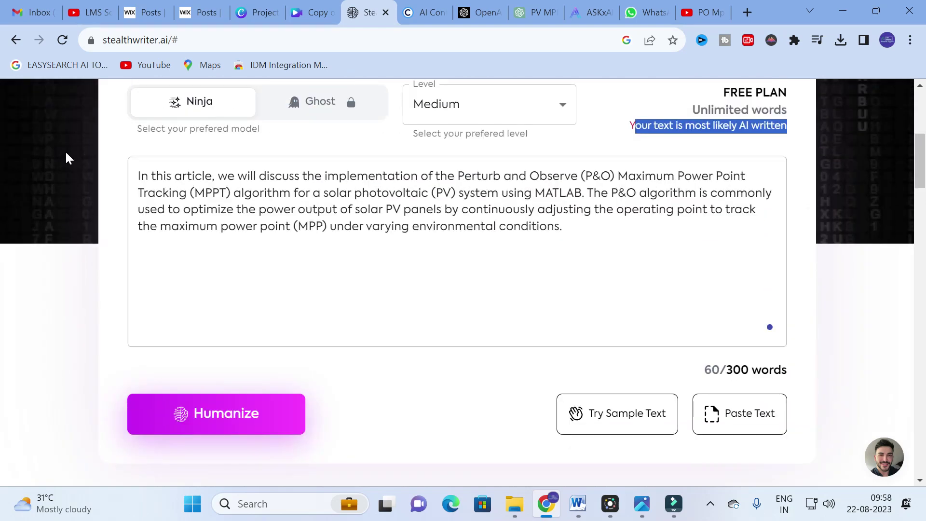
click(136, 178)
drag(582, 225, 117, 155)
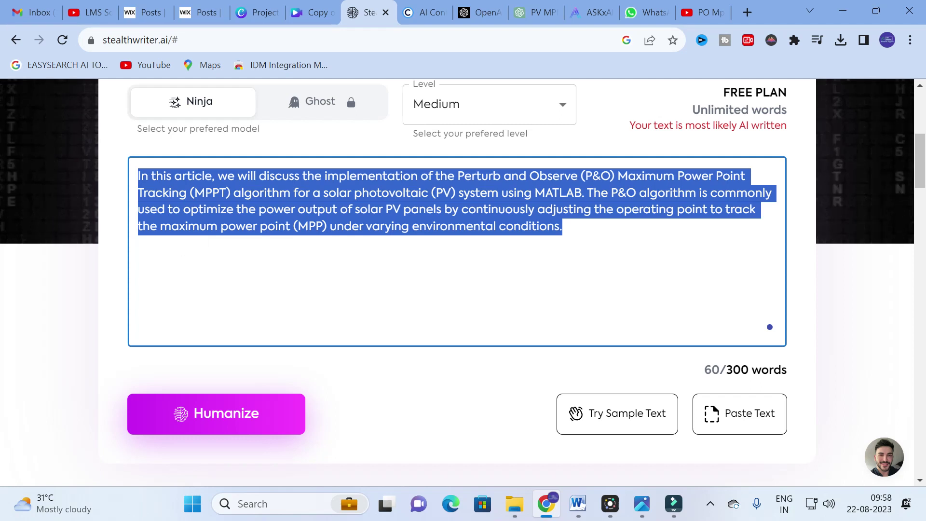
click(257, 270)
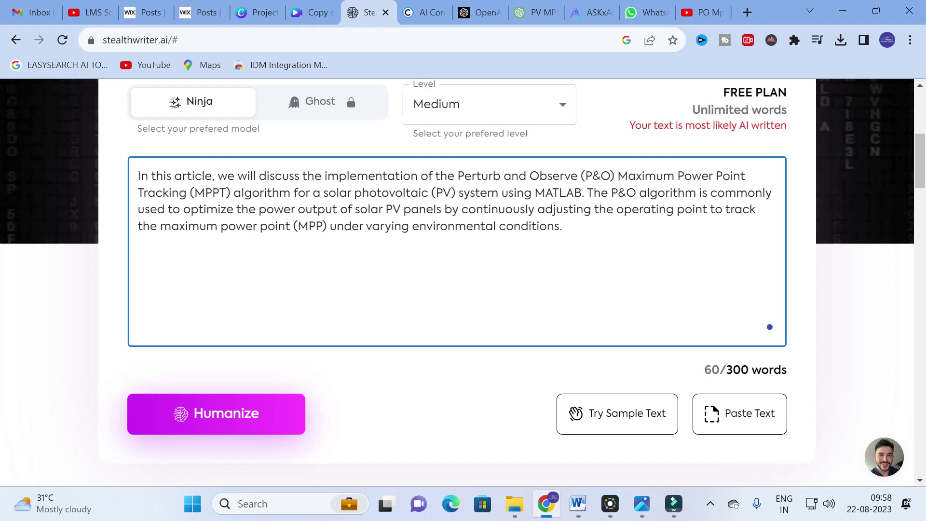
scroll(249, 293, down, 7)
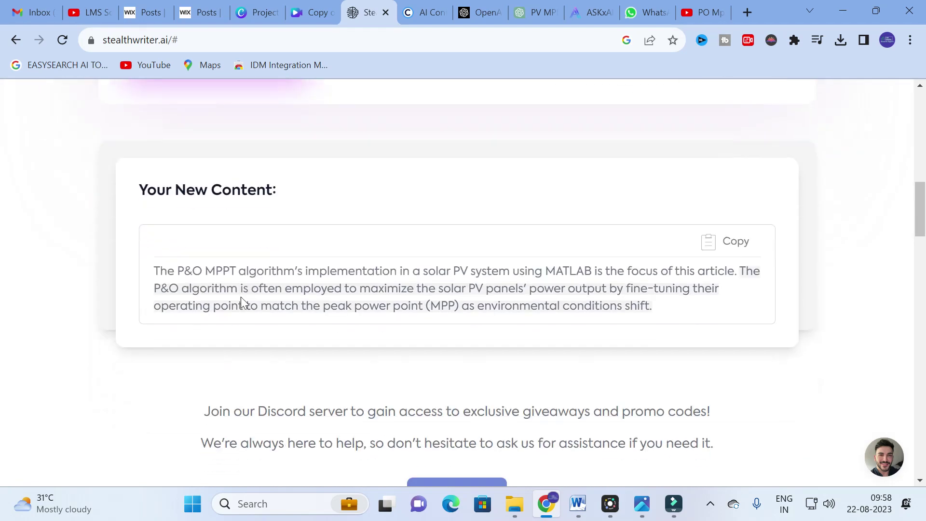
scroll(372, 230, up, 8)
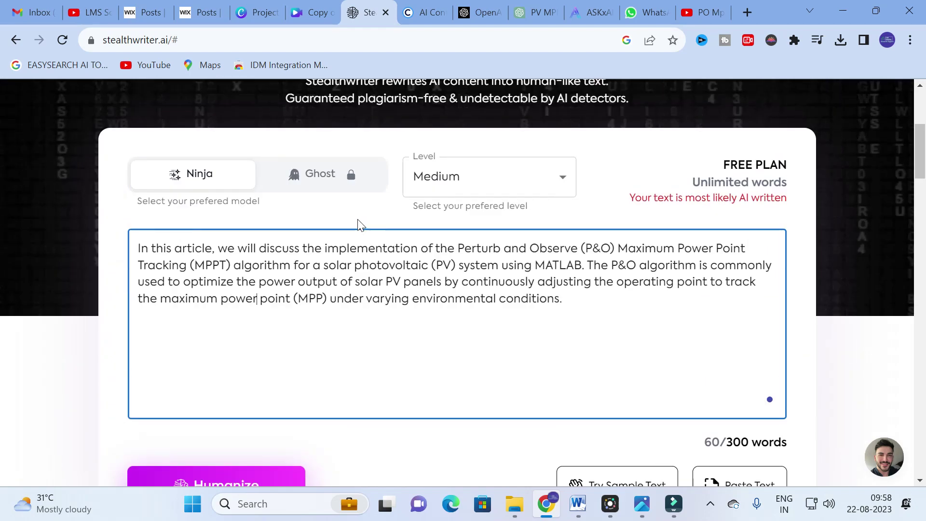
click(257, 299)
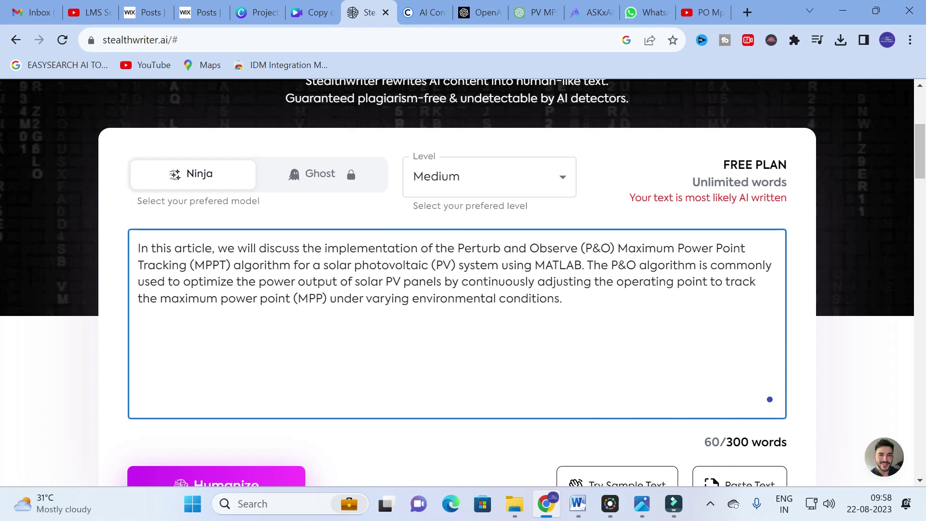
- Copy StealthWriter's rewritten introduction into Copyleaks' AI Content Detector and run the check on it
scroll(458, 299, down, 2)
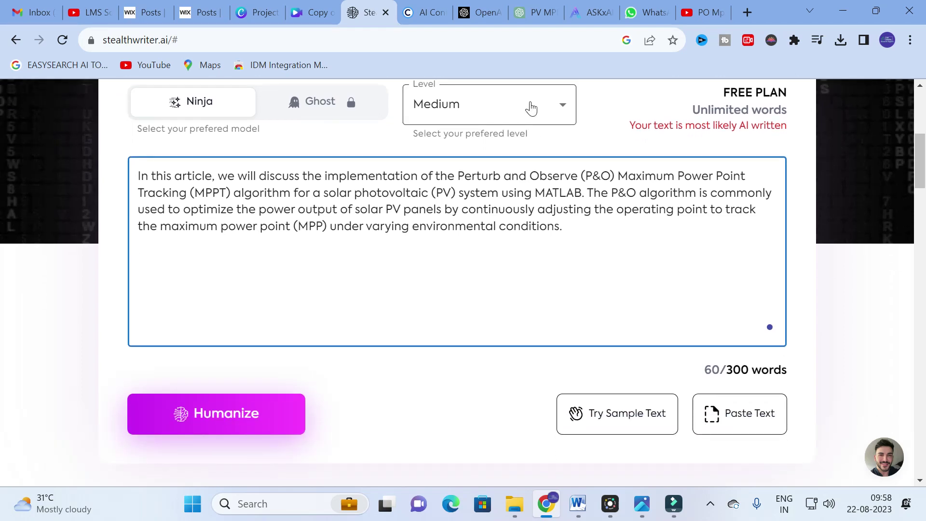
scroll(215, 377, down, 3)
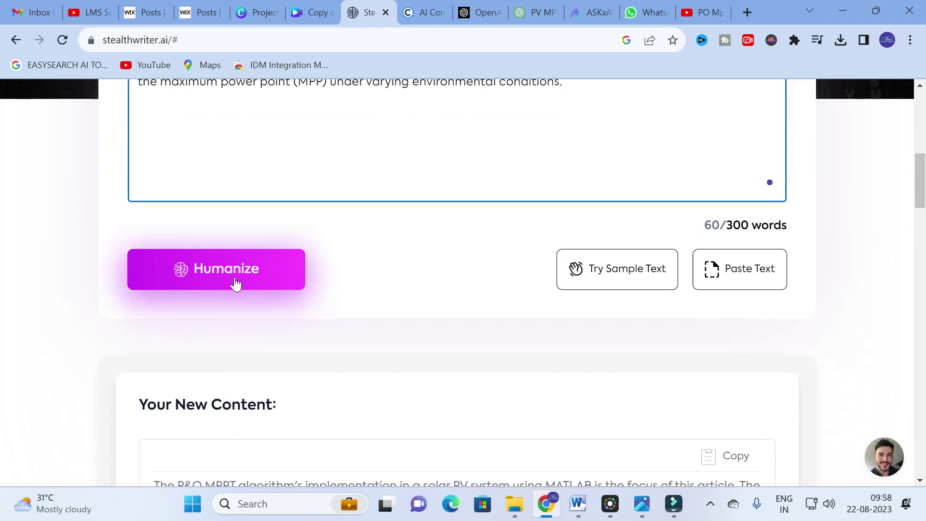
scroll(225, 299, down, 3)
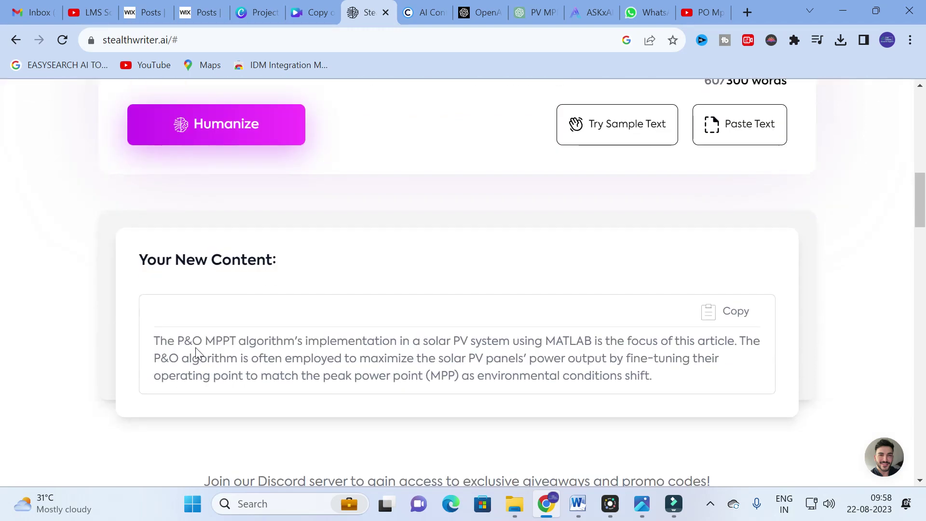
drag(149, 344, 673, 381)
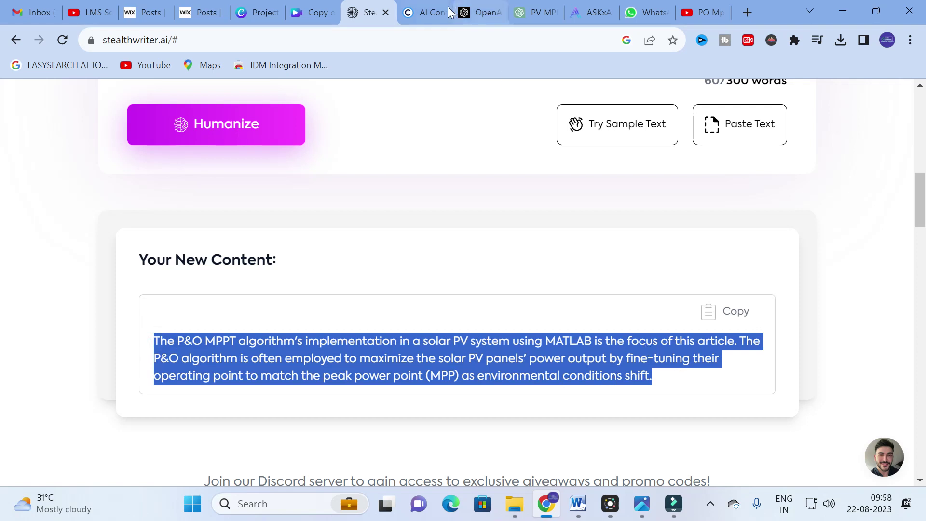
click(424, 12)
click(100, 299)
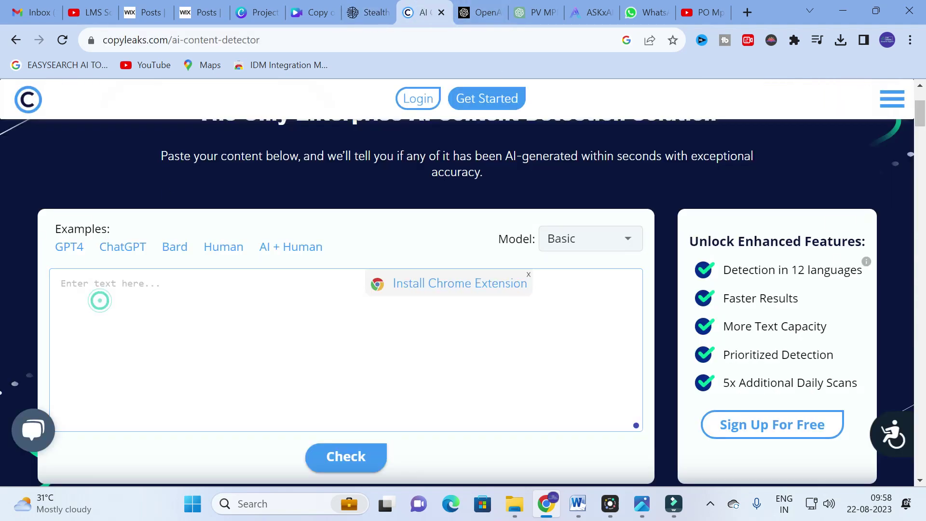
text(The P&O MPPT algorithm's implementation in a solar PV system constitutes the main focus of this article. The P&O algorithm is often employed to maximize the solar PV panels' power output by fine-tuning their operating point to match the peak power point (MPP) as environmental conditions shift.)
click(346, 457)
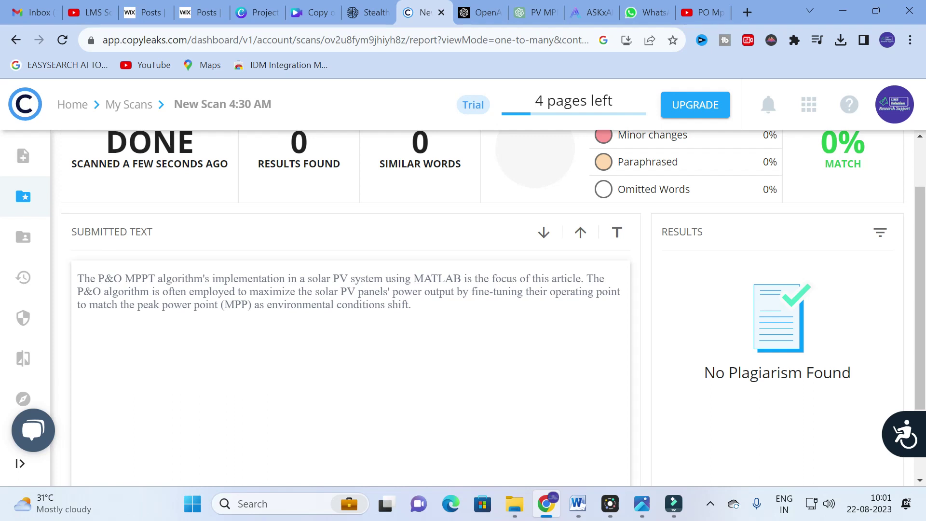
- Review the rewritten introduction's Copyleaks plagiarism report, including the submitted text and the match percentage
drag(79, 280, 562, 333)
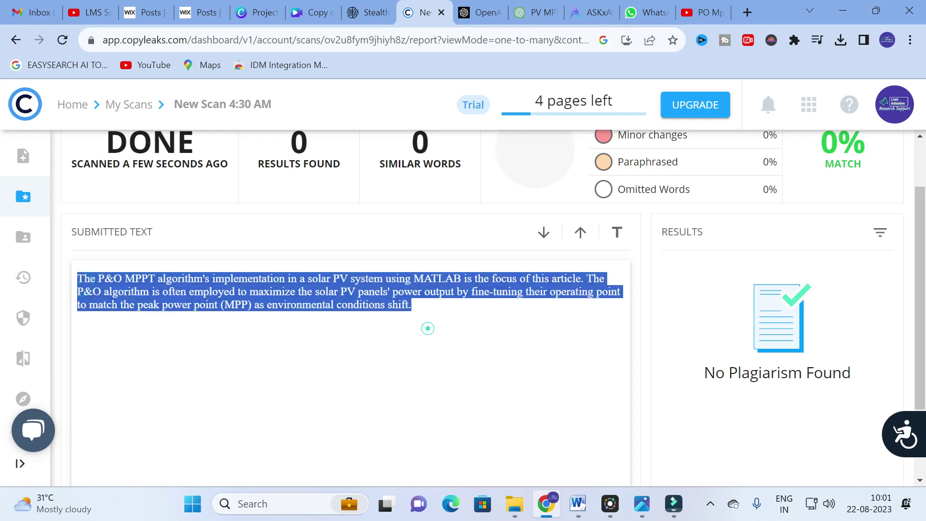
click(84, 344)
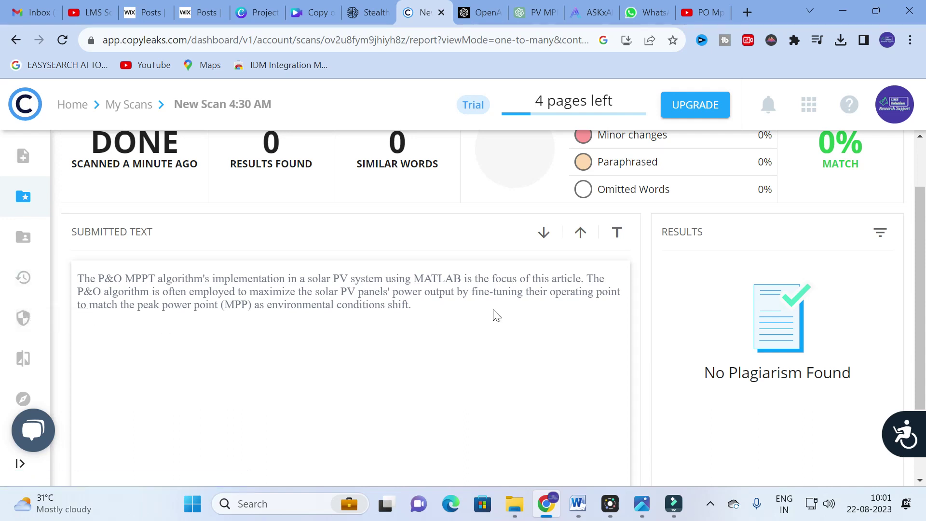
scroll(859, 306, up, 2)
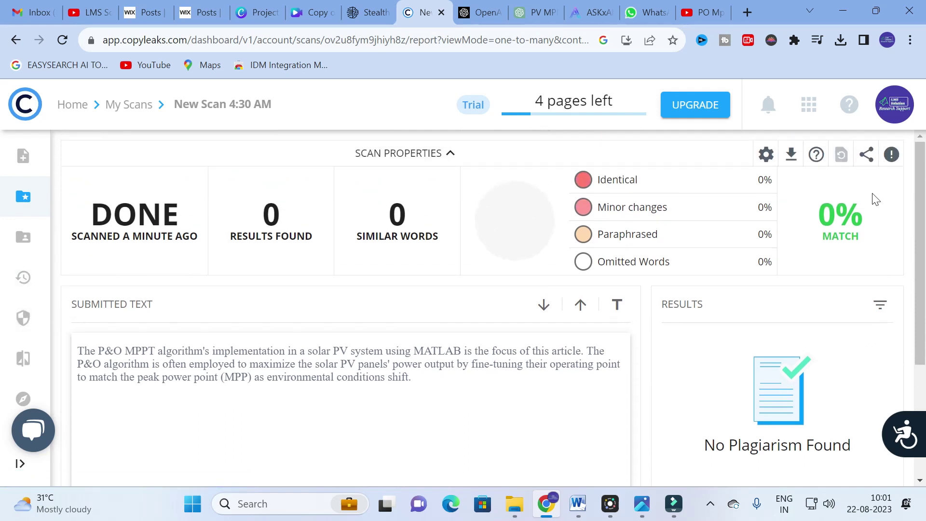
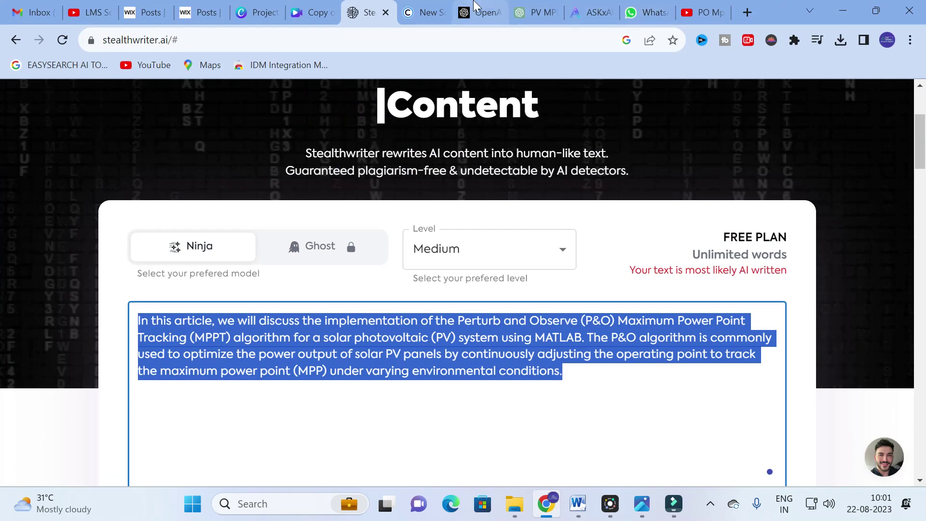
- Create a new Copyleaks free-text scan, paste the original ChatGPT introduction into it and submit it with the Default Profile
click(422, 12)
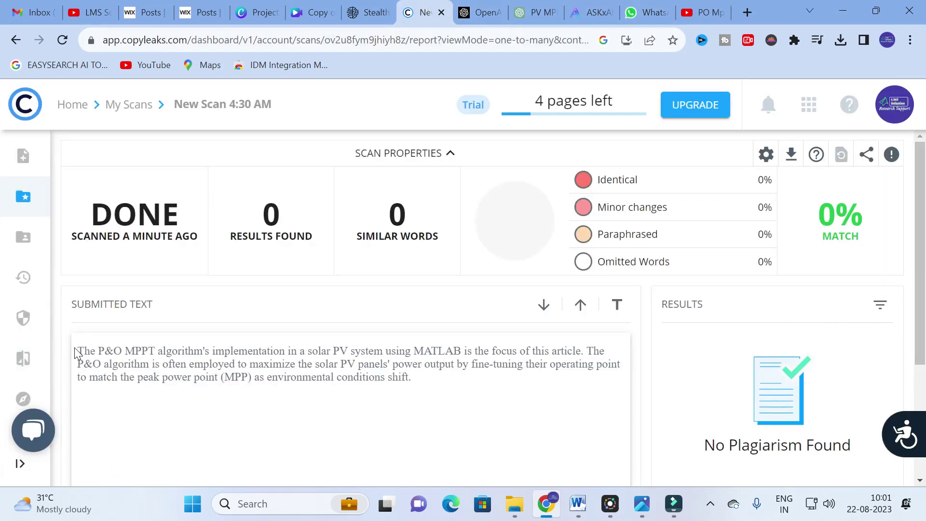
key(ctrl+a)
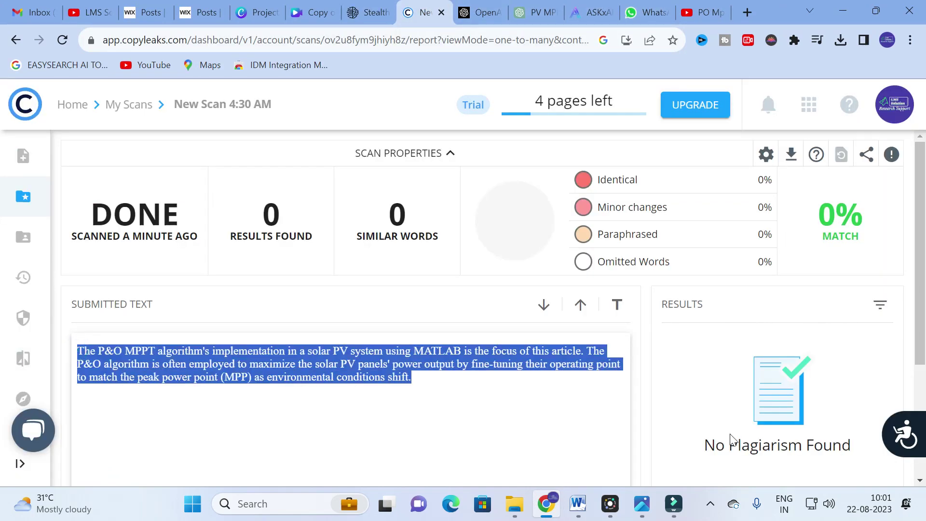
click(24, 161)
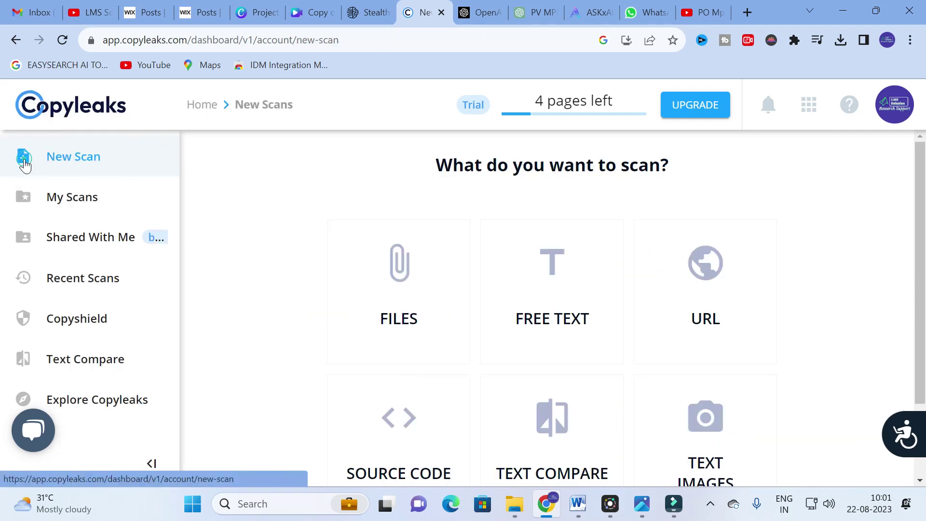
click(546, 298)
text(In this article, we will discuss the implementation of the Perturb and Observe (P&O) Maximum Power Point Tracking (MPPT) algorithm for a solar photovoltaic (PV) system using MATLAB. The P&O algorithm is commonly used to optimize the power output of solar PV panels by continuously adjusting the operating point to track the maximum power point (MPP) under varying environmental conditions.)
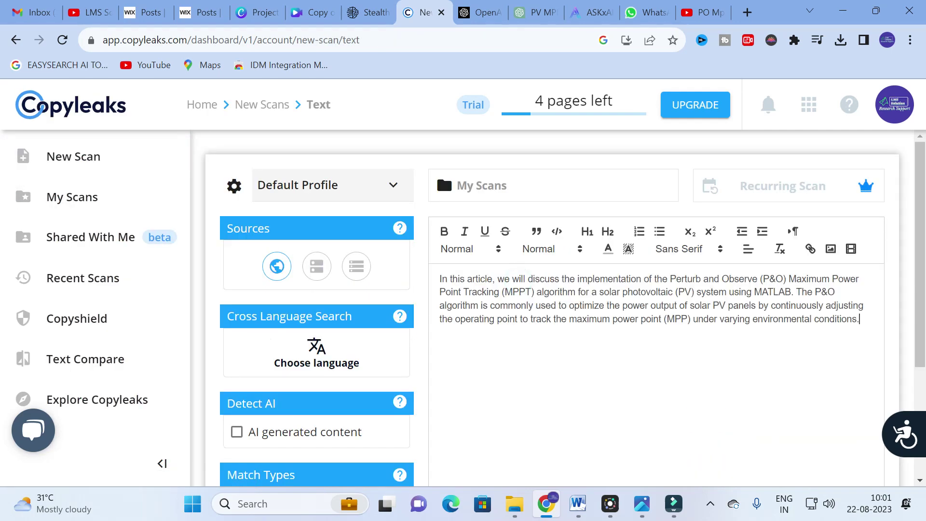
scroll(442, 170, down, 3)
click(654, 452)
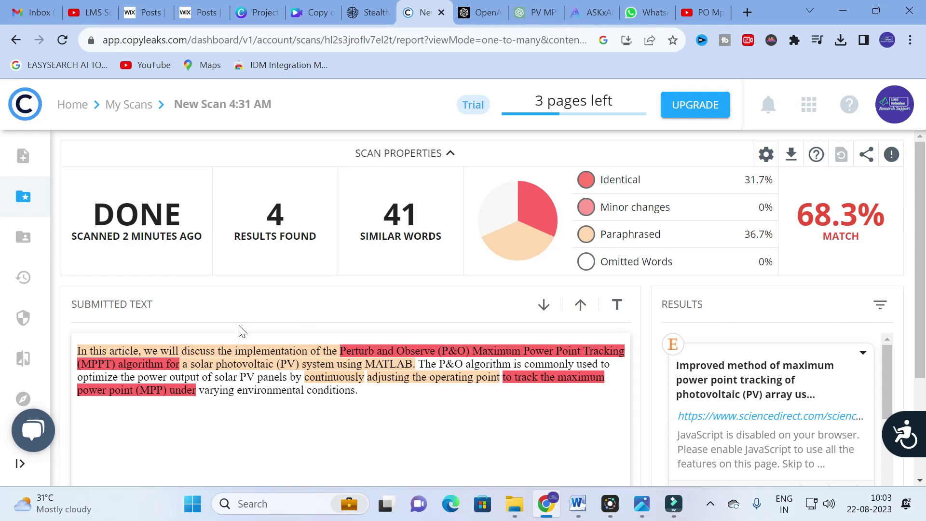
- Examine the original introduction's Copyleaks plagiarism report against the original and rewritten texts in StealthWriter
scroll(241, 330, down, 1)
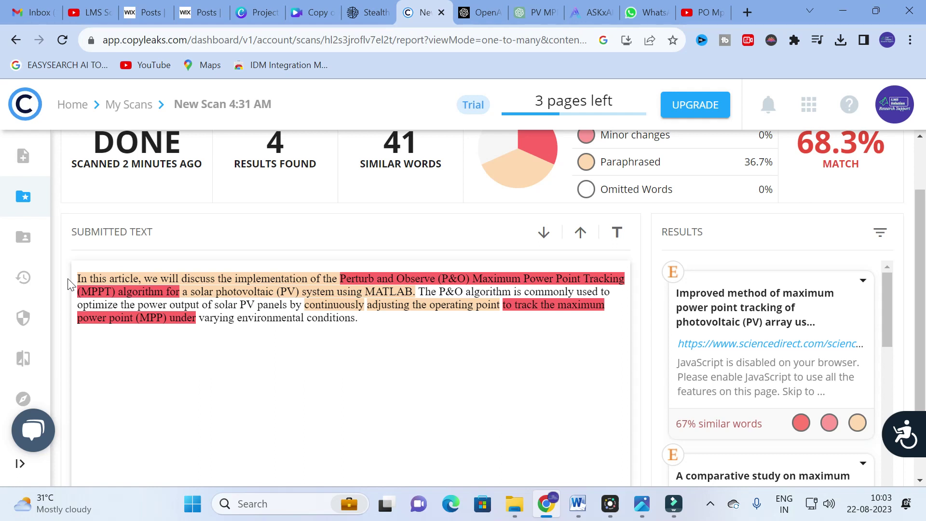
scroll(68, 284, up, 1)
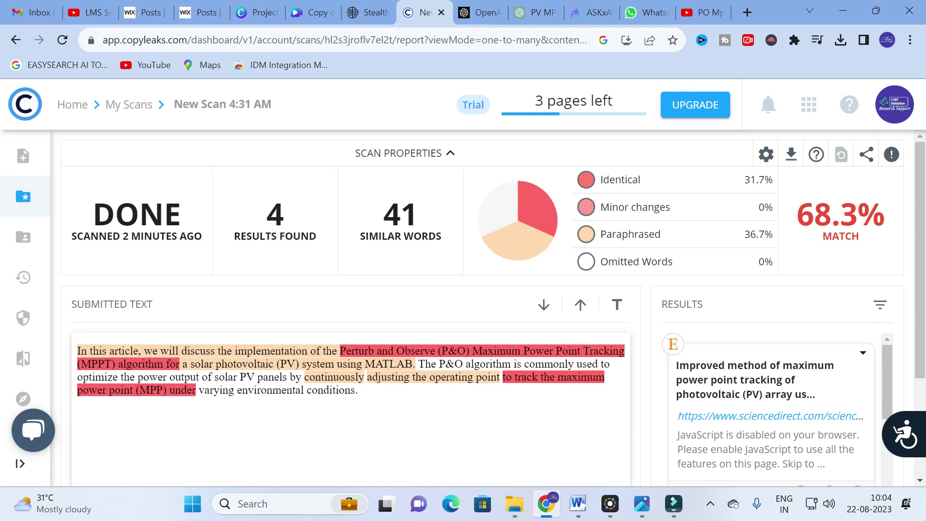
click(370, 12)
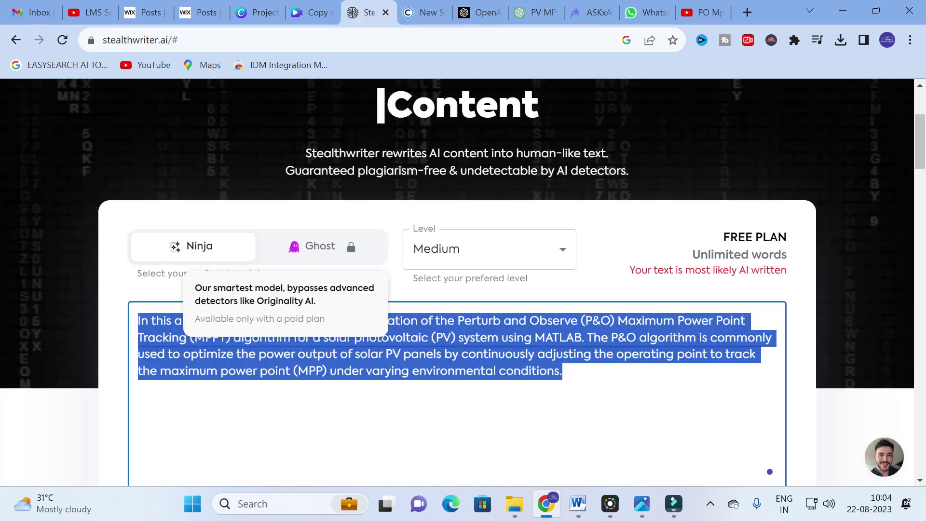
scroll(254, 366, down, 8)
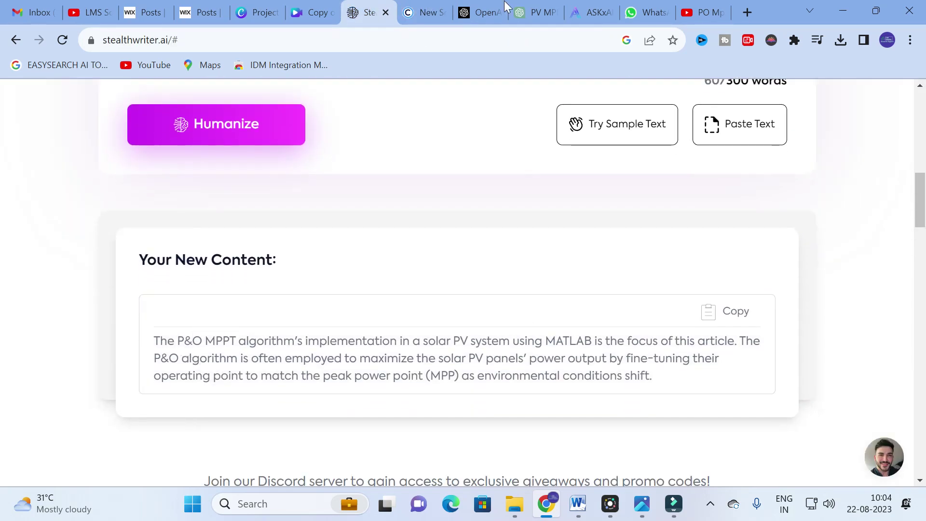
click(424, 12)
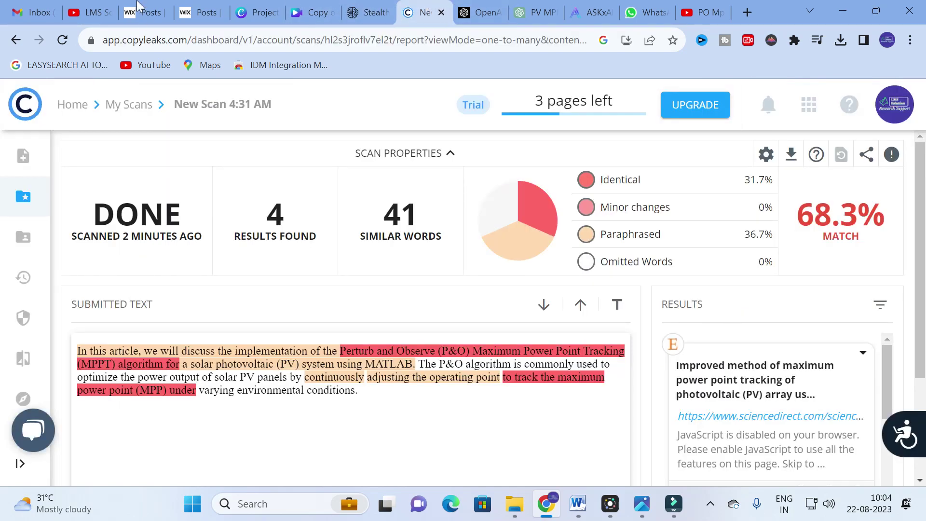
click(369, 12)
scroll(225, 298, up, 6)
key(ctrl+a)
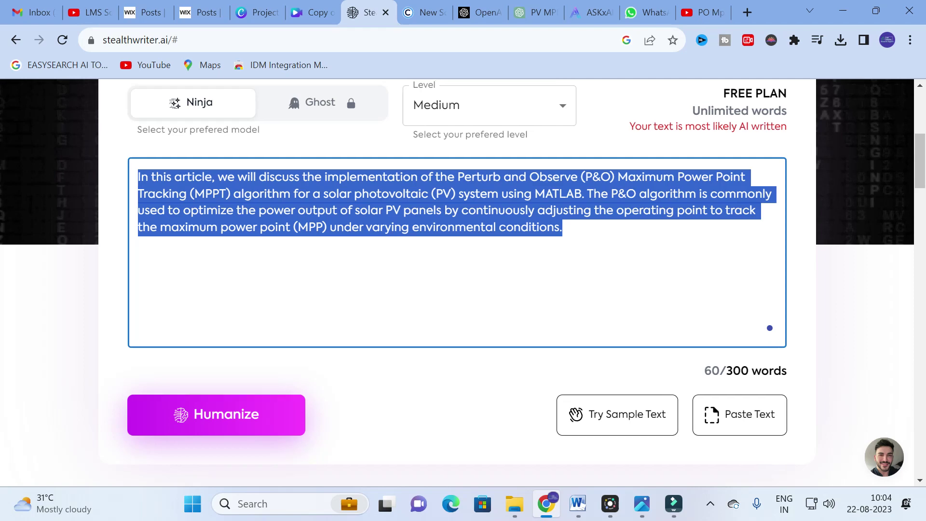
- Open StealthWriter's pricing page and review the monthly prices and features of the Basic, Standard and Premium plans
scroll(227, 297, up, 6)
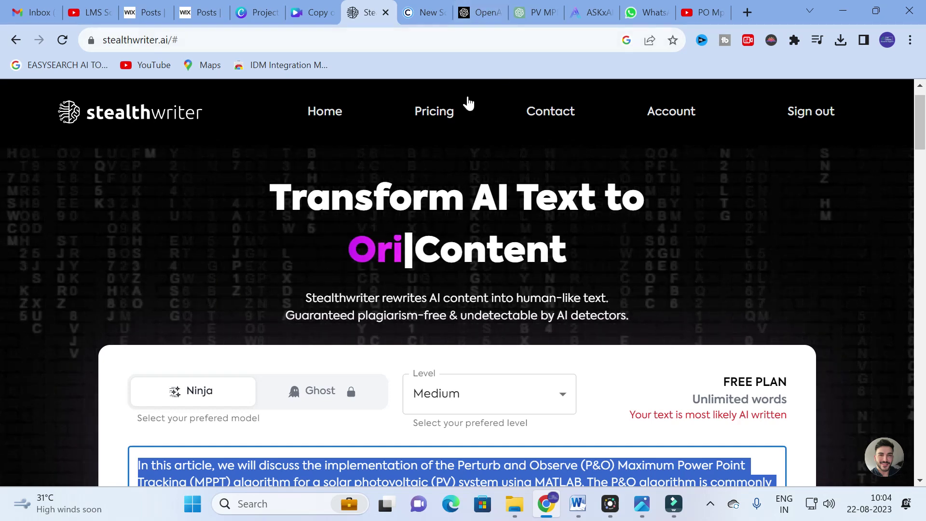
click(437, 112)
scroll(341, 260, down, 1)
scroll(341, 259, down, 7)
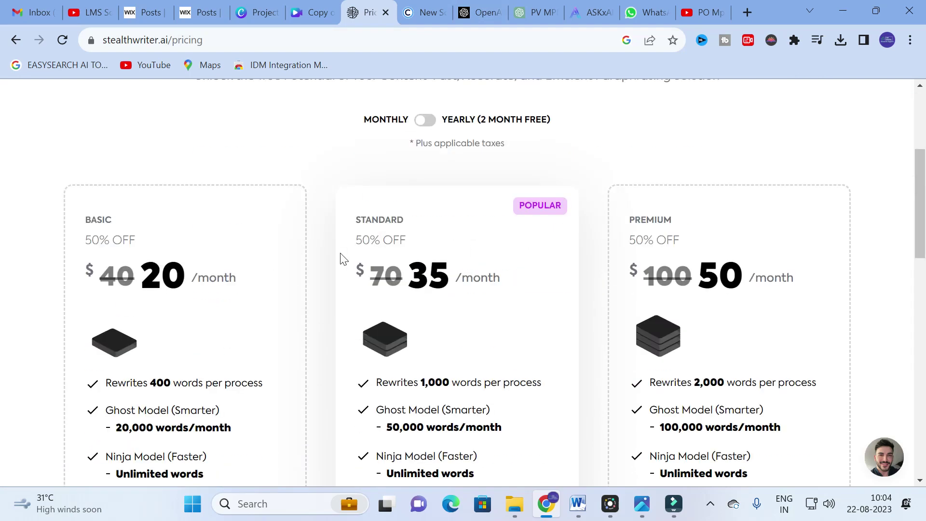
scroll(103, 227, up, 2)
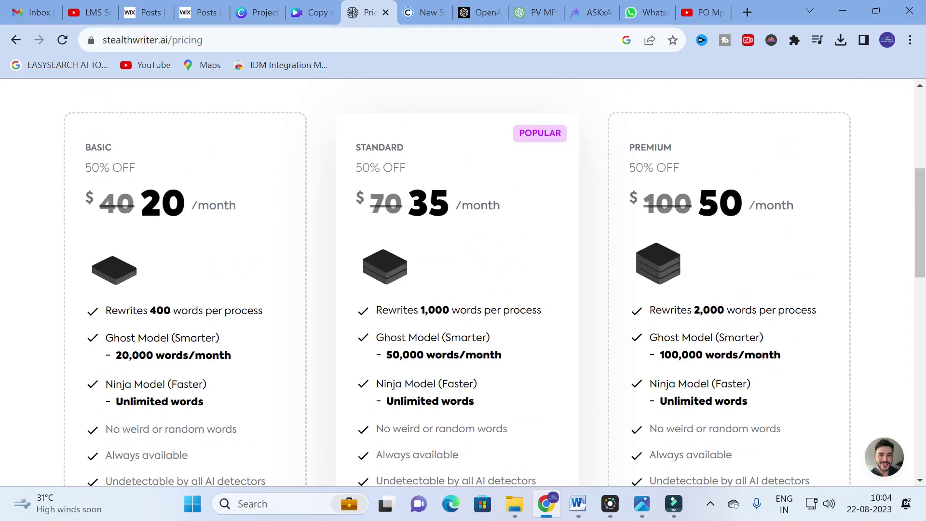
scroll(197, 217, down, 2)
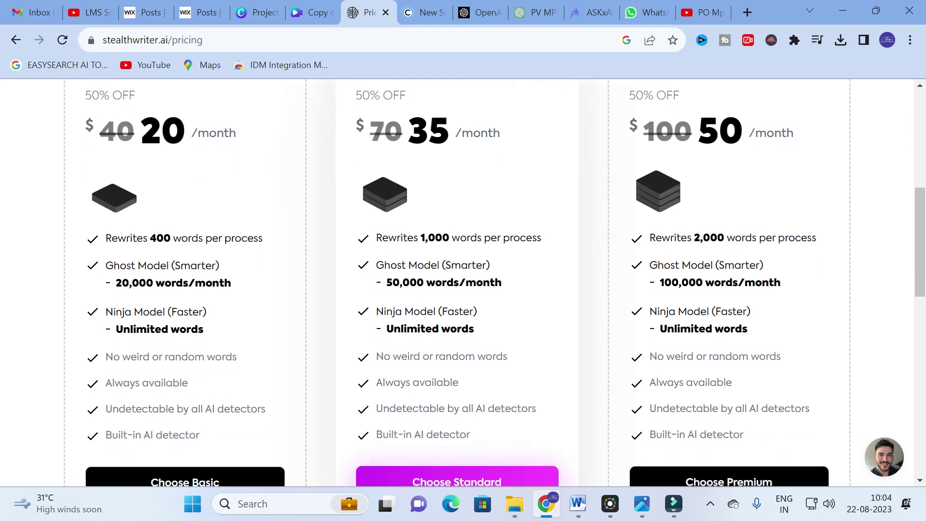
scroll(181, 269, down, 2)
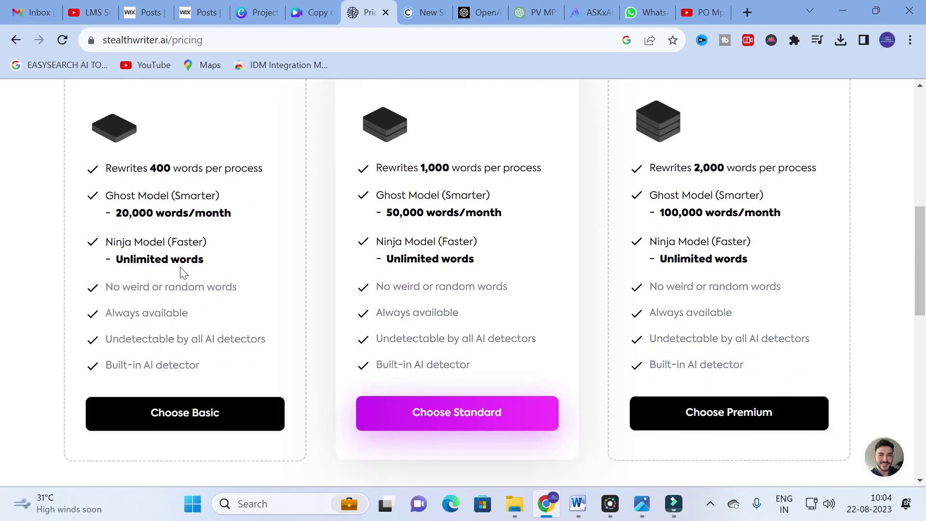
scroll(150, 221, down, 2)
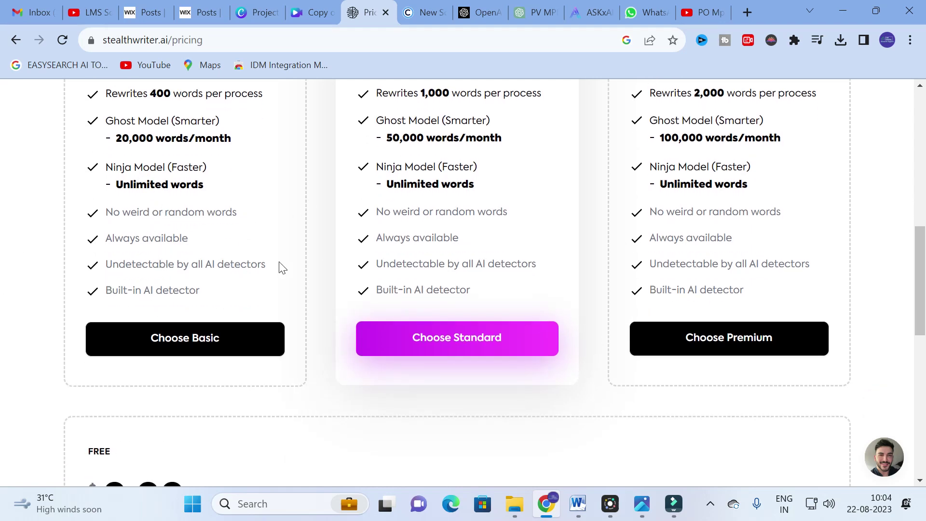
scroll(477, 289, up, 3)
scroll(464, 276, down, 1)
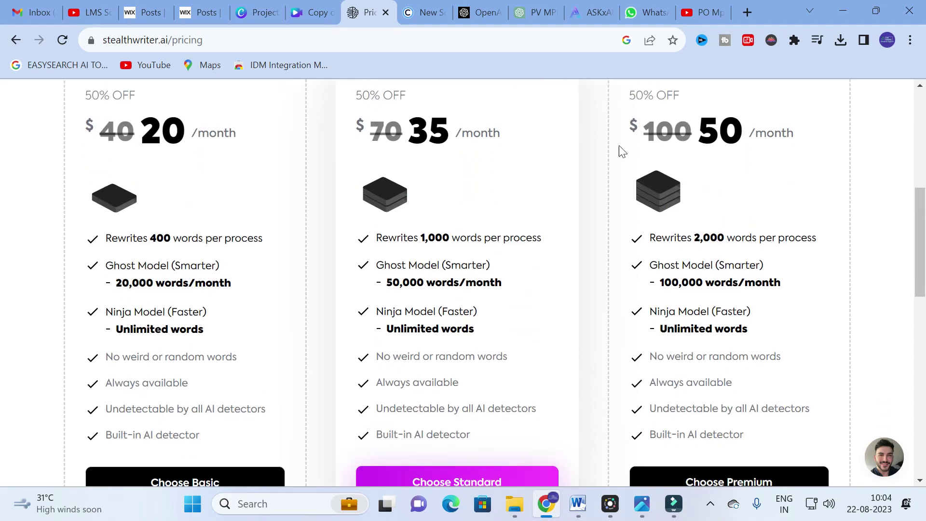
- Examine the rest of StealthWriter's pricing page, comparing the paid plans with the Free plan's word limit and features
scroll(775, 208, up, 1)
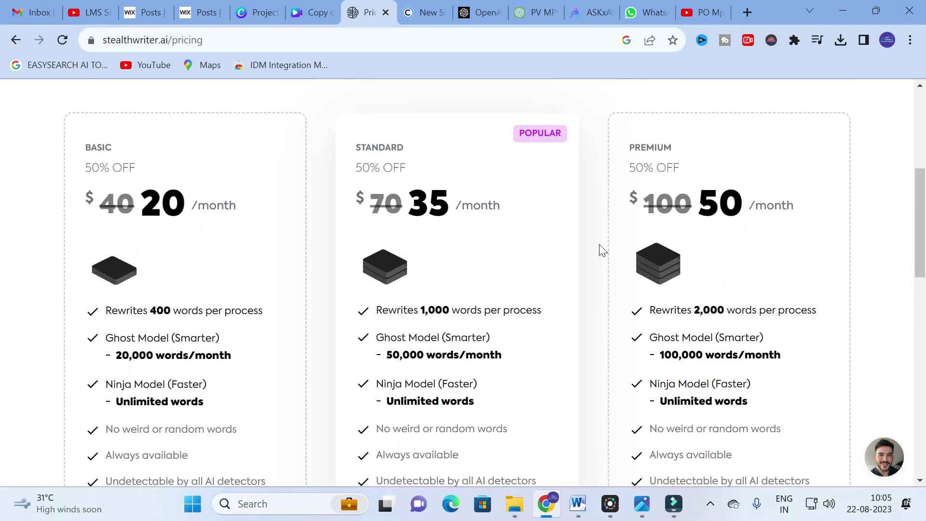
scroll(600, 250, down, 3)
scroll(321, 292, up, 10)
scroll(315, 293, down, 15)
scroll(314, 287, down, 1)
scroll(308, 281, up, 2)
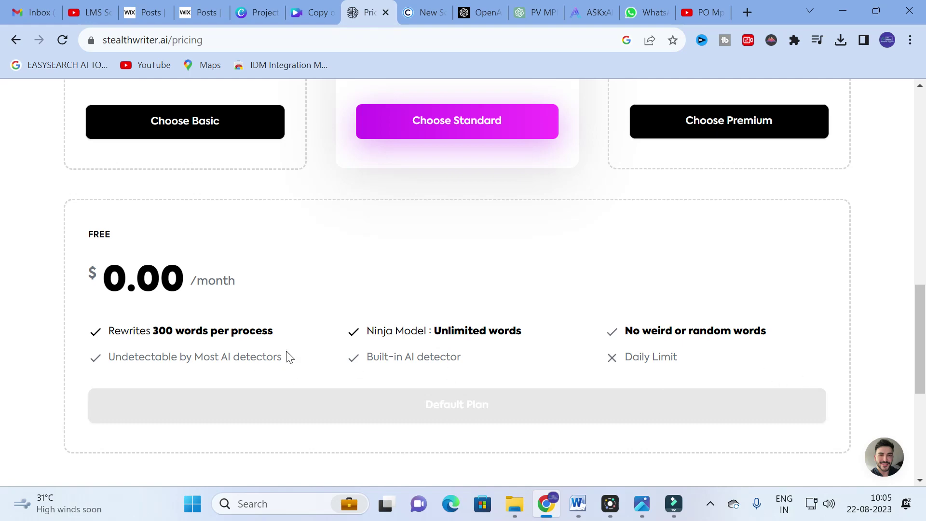
scroll(362, 369, up, 10)
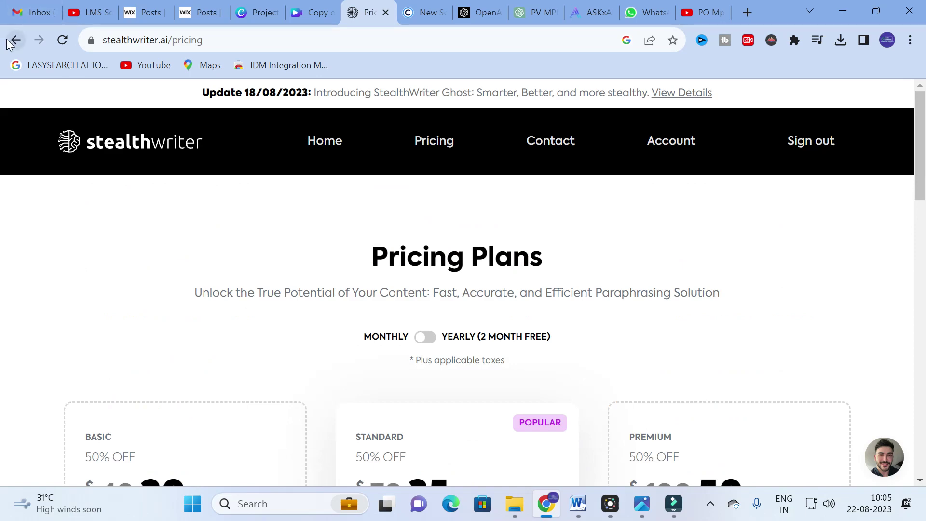
- Go back from the pricing page through StealthWriter's home page, and return to the open Copyleaks plagiarism report
click(10, 44)
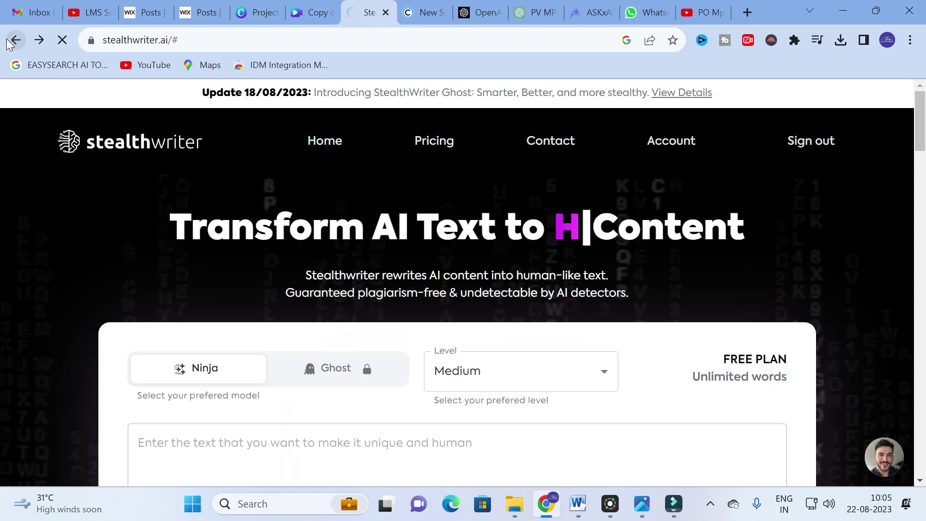
click(10, 43)
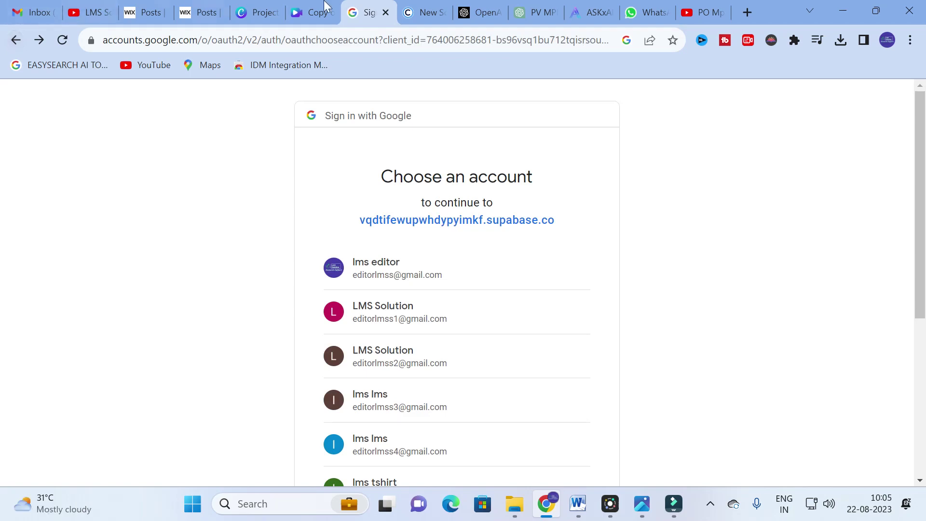
click(427, 9)
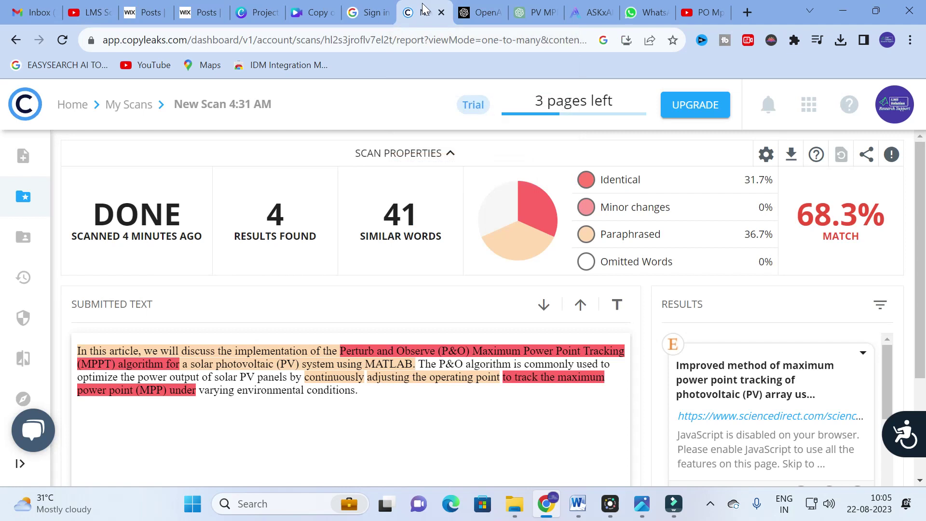